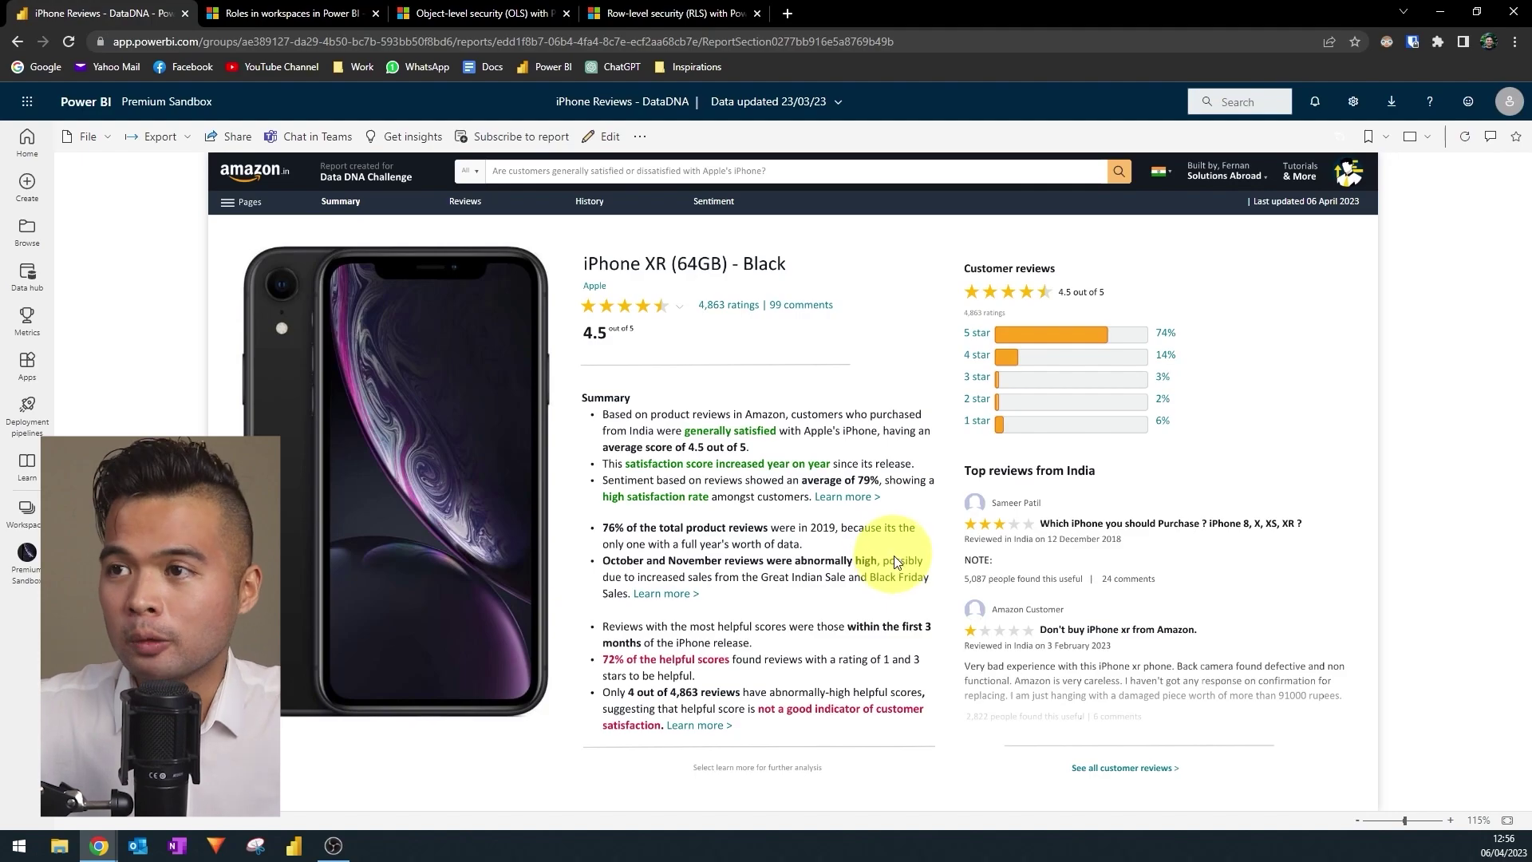
# Check who the iPhone Reviews share link works for, then open its Manage permissions pane.
pyautogui.click(236, 141)
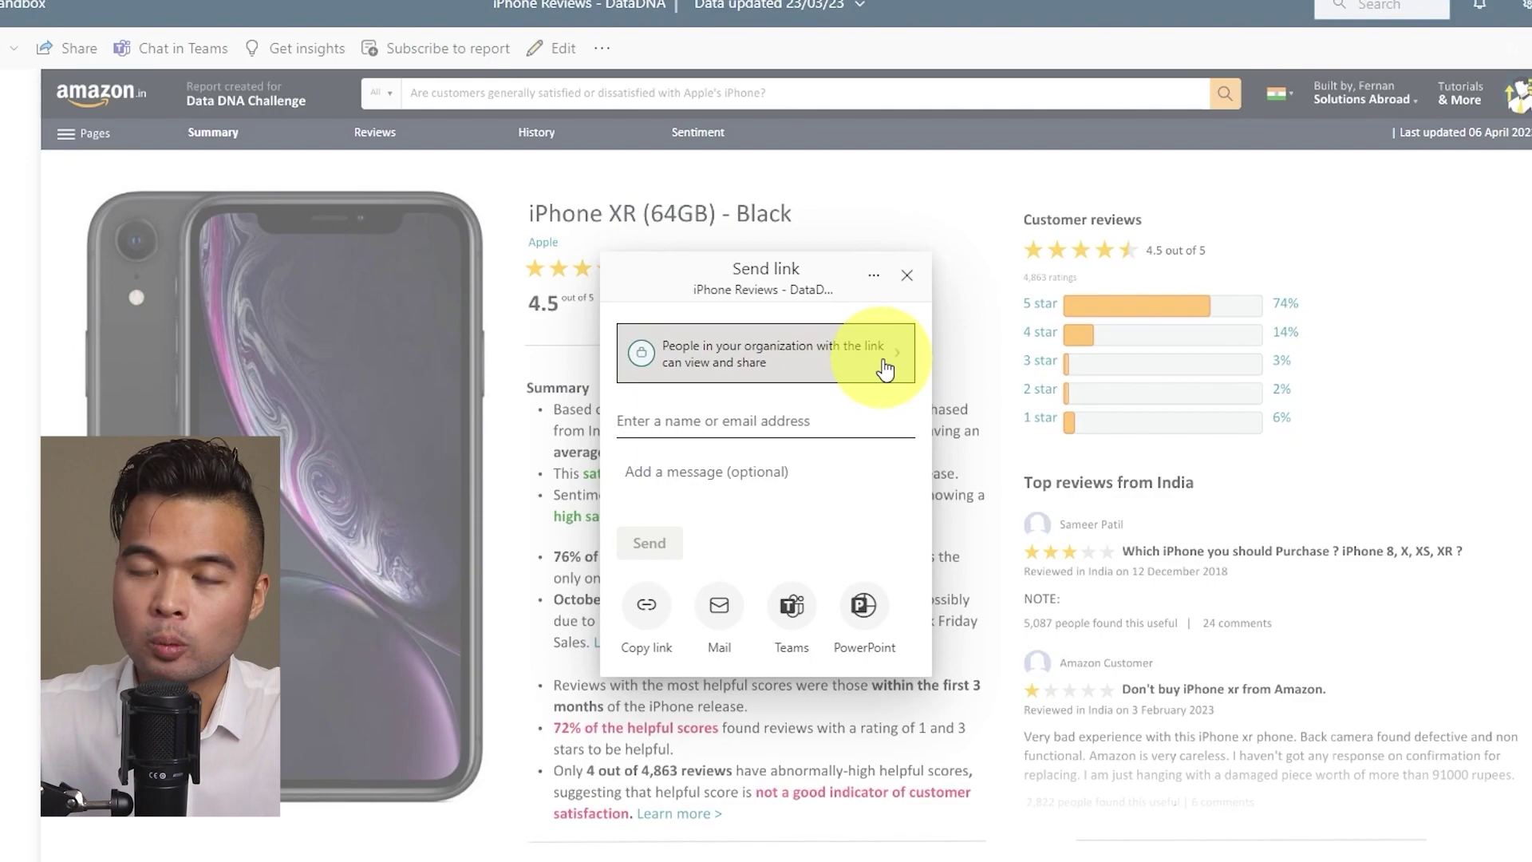
pyautogui.click(884, 369)
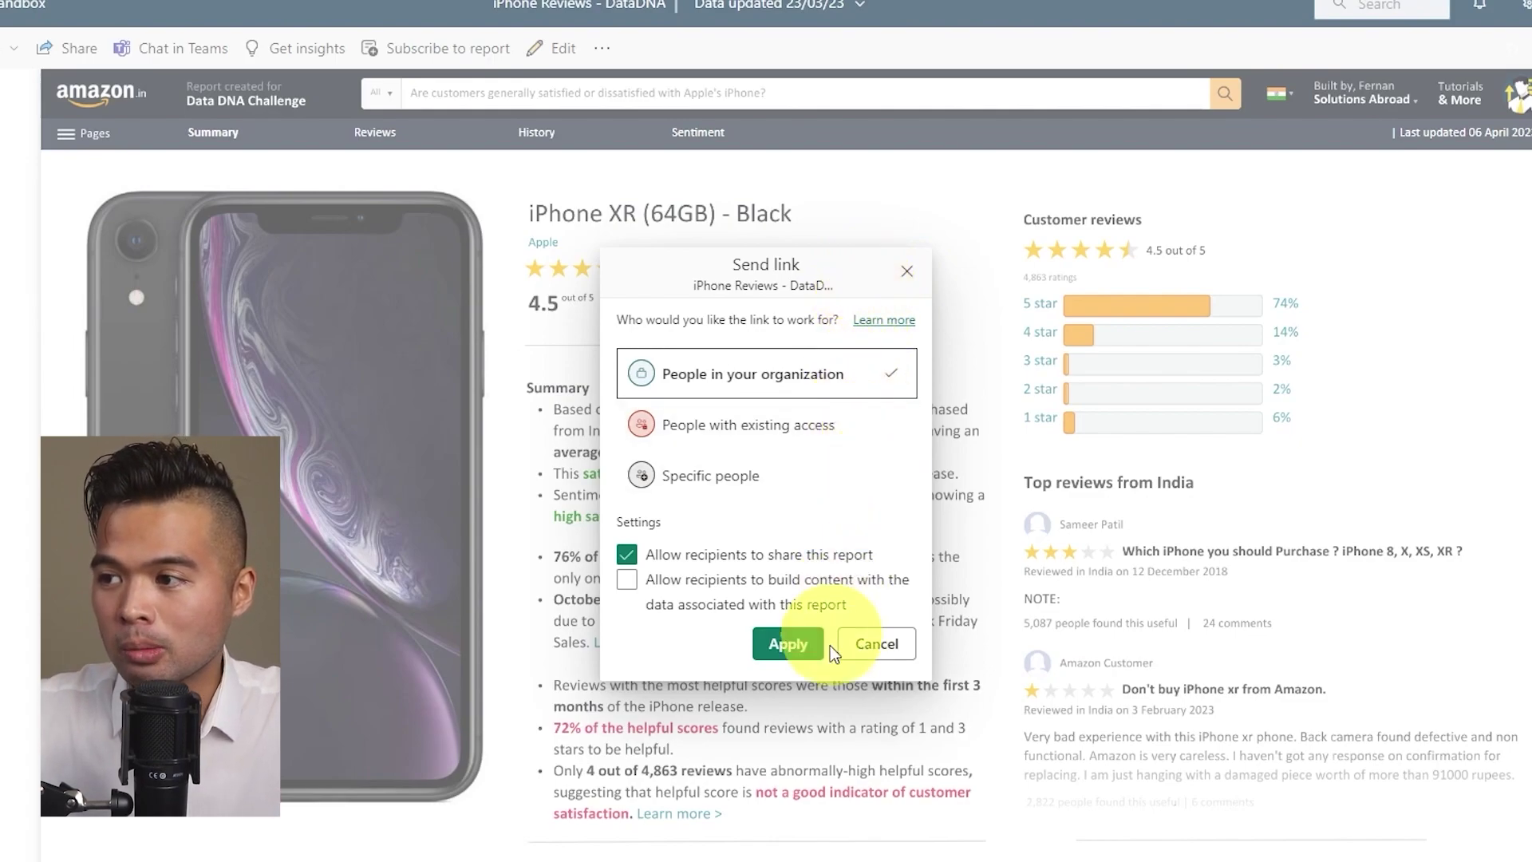
pyautogui.click(875, 644)
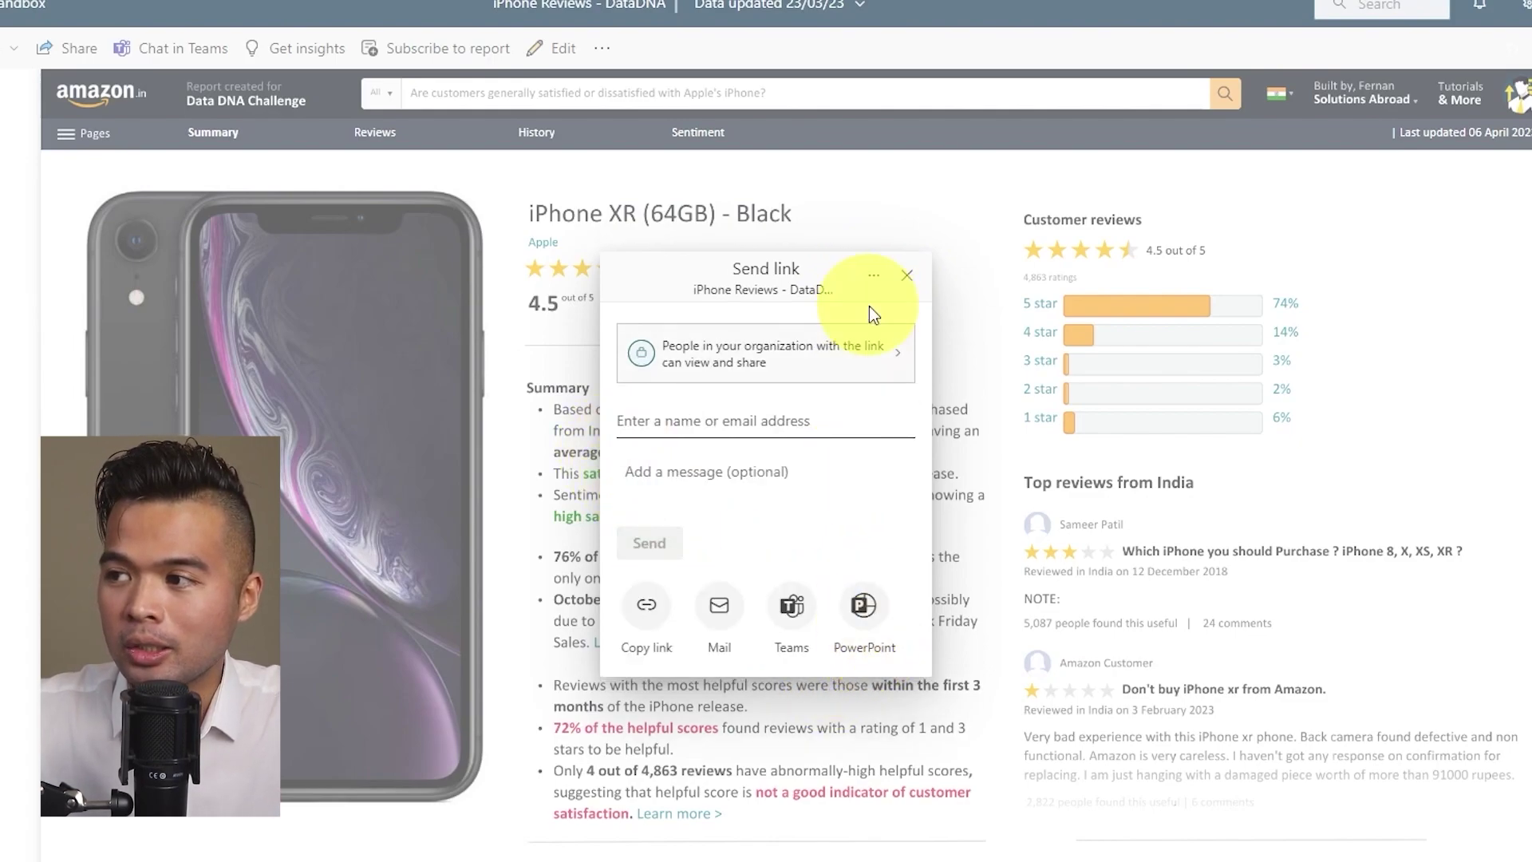
pyautogui.click(873, 281)
pyautogui.click(914, 286)
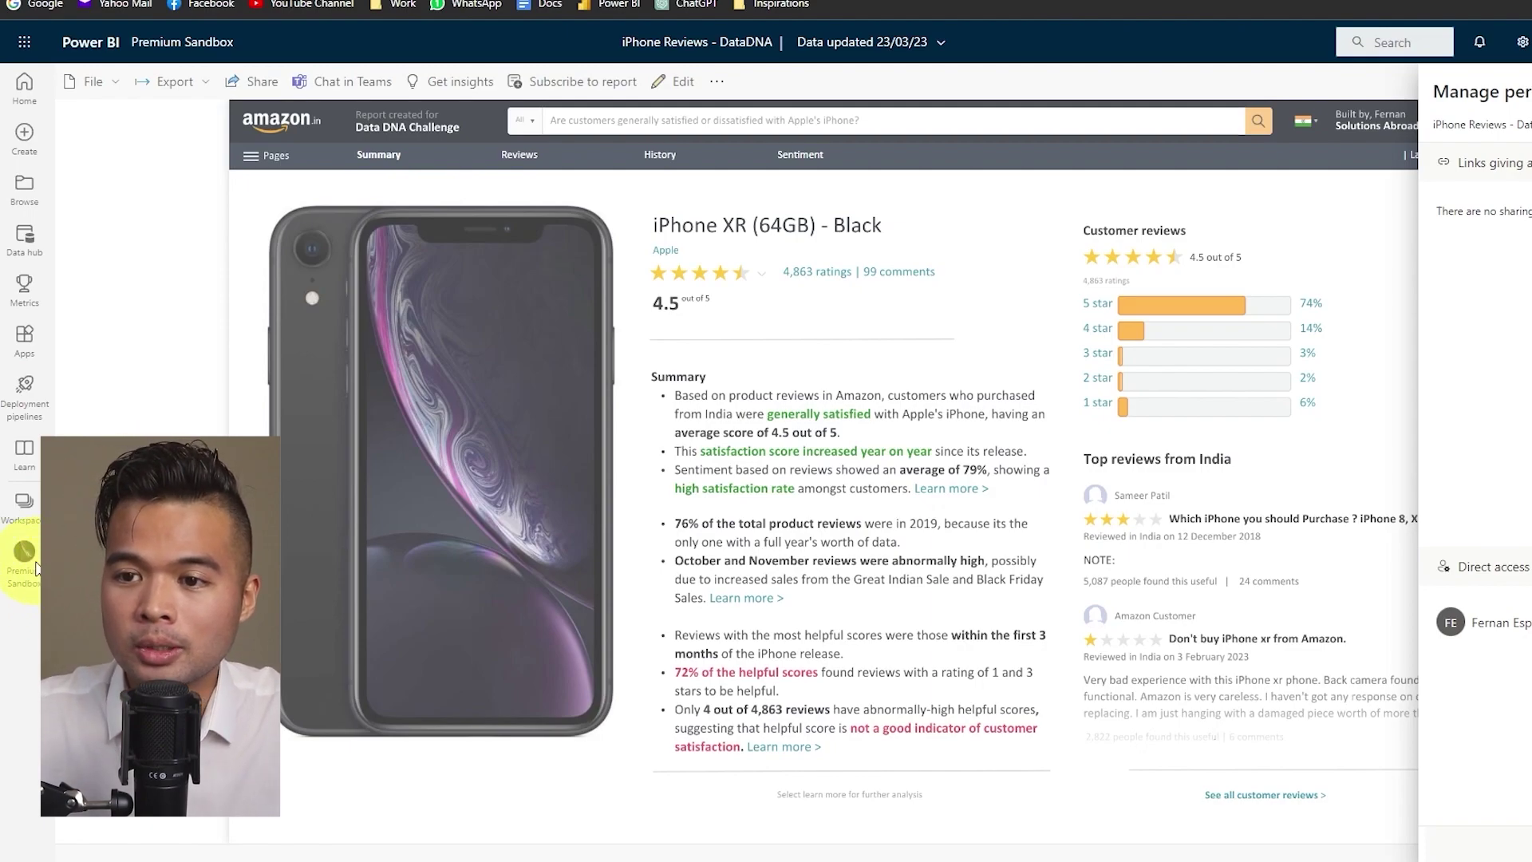
# Open the Premium Sandbox workspace's Access pane and expand its role dropdown.
pyautogui.click(32, 562)
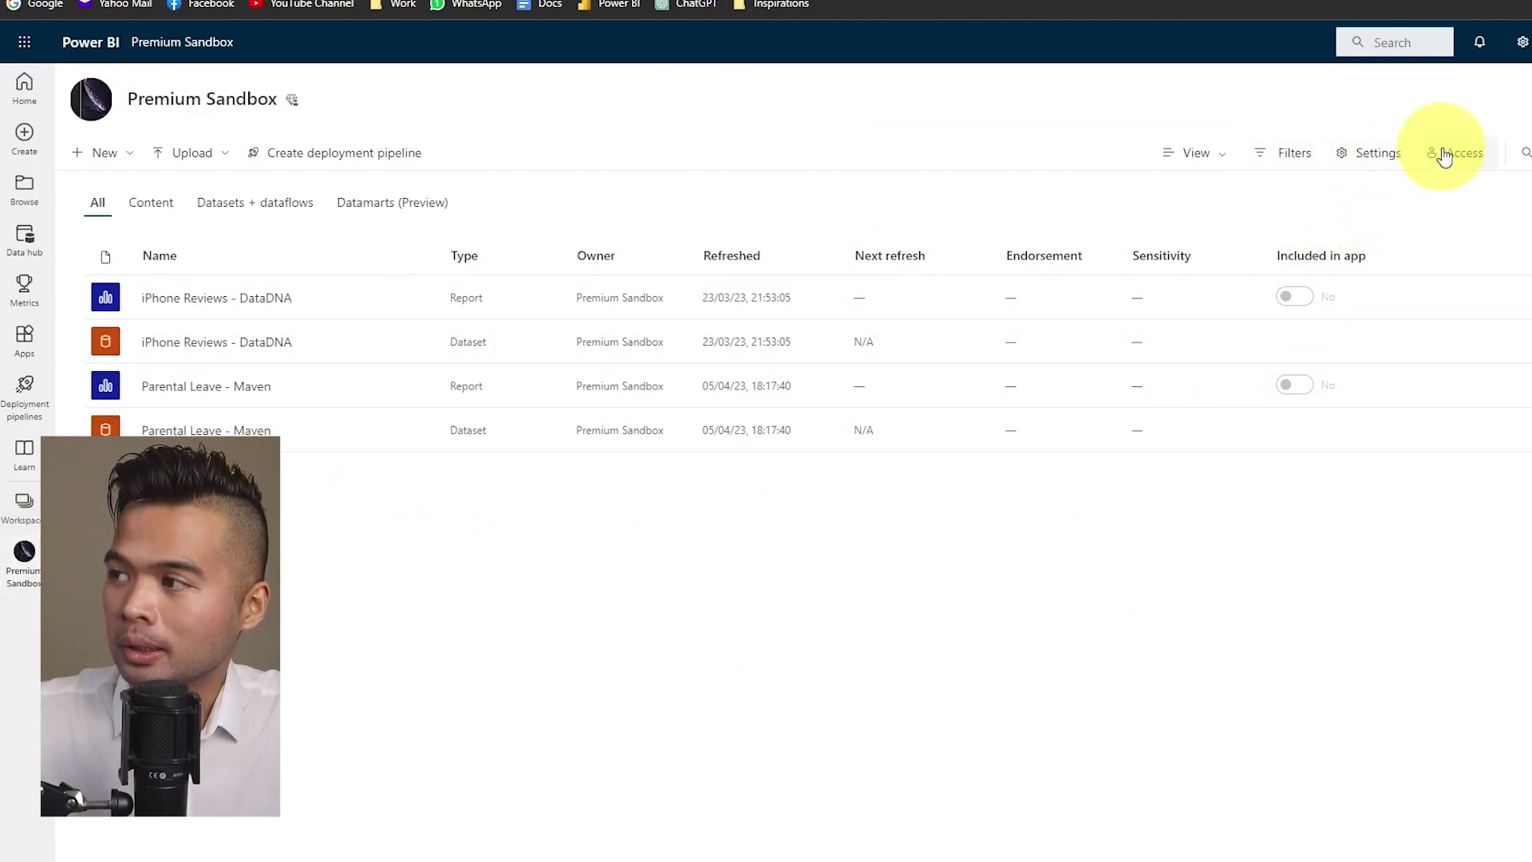
pyautogui.click(1444, 154)
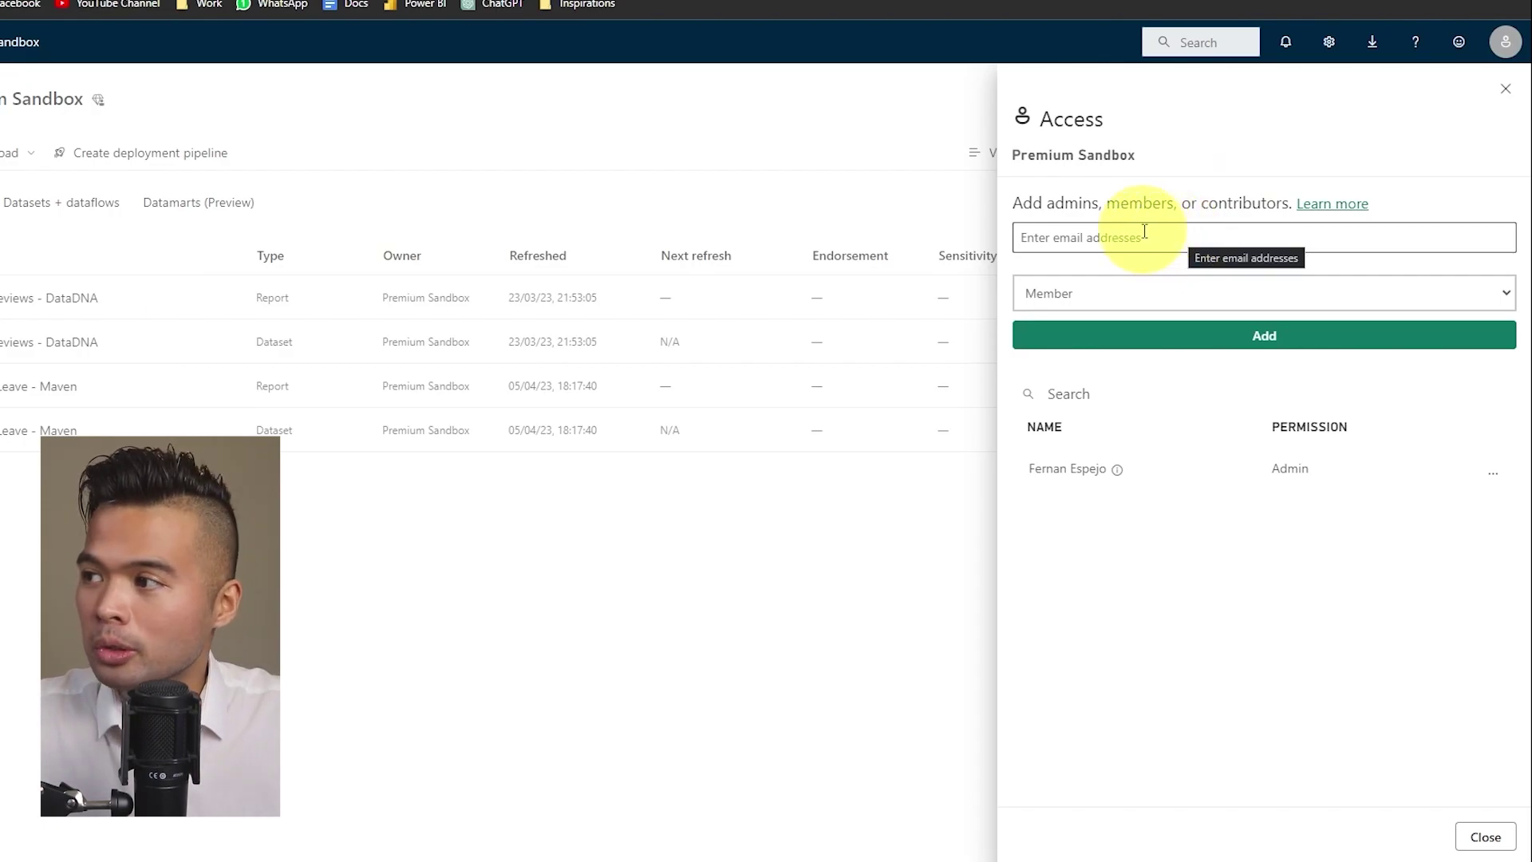
pyautogui.click(1133, 294)
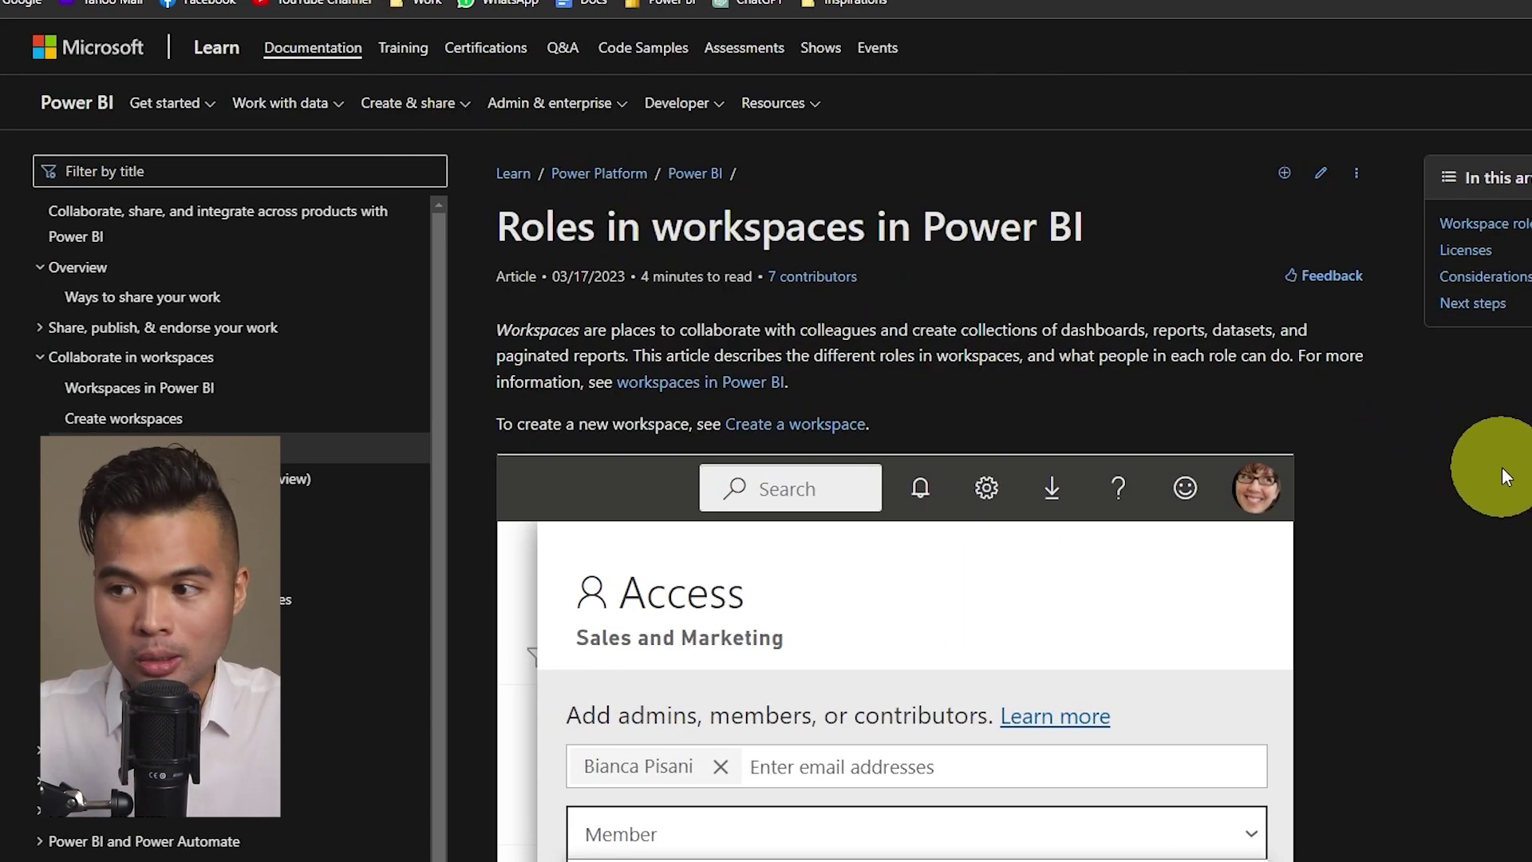
# Scroll the Roles in workspaces article down to the Workspace roles table.
pyautogui.scroll(-10, 1504, 473)
pyautogui.scroll(-5, 1504, 475)
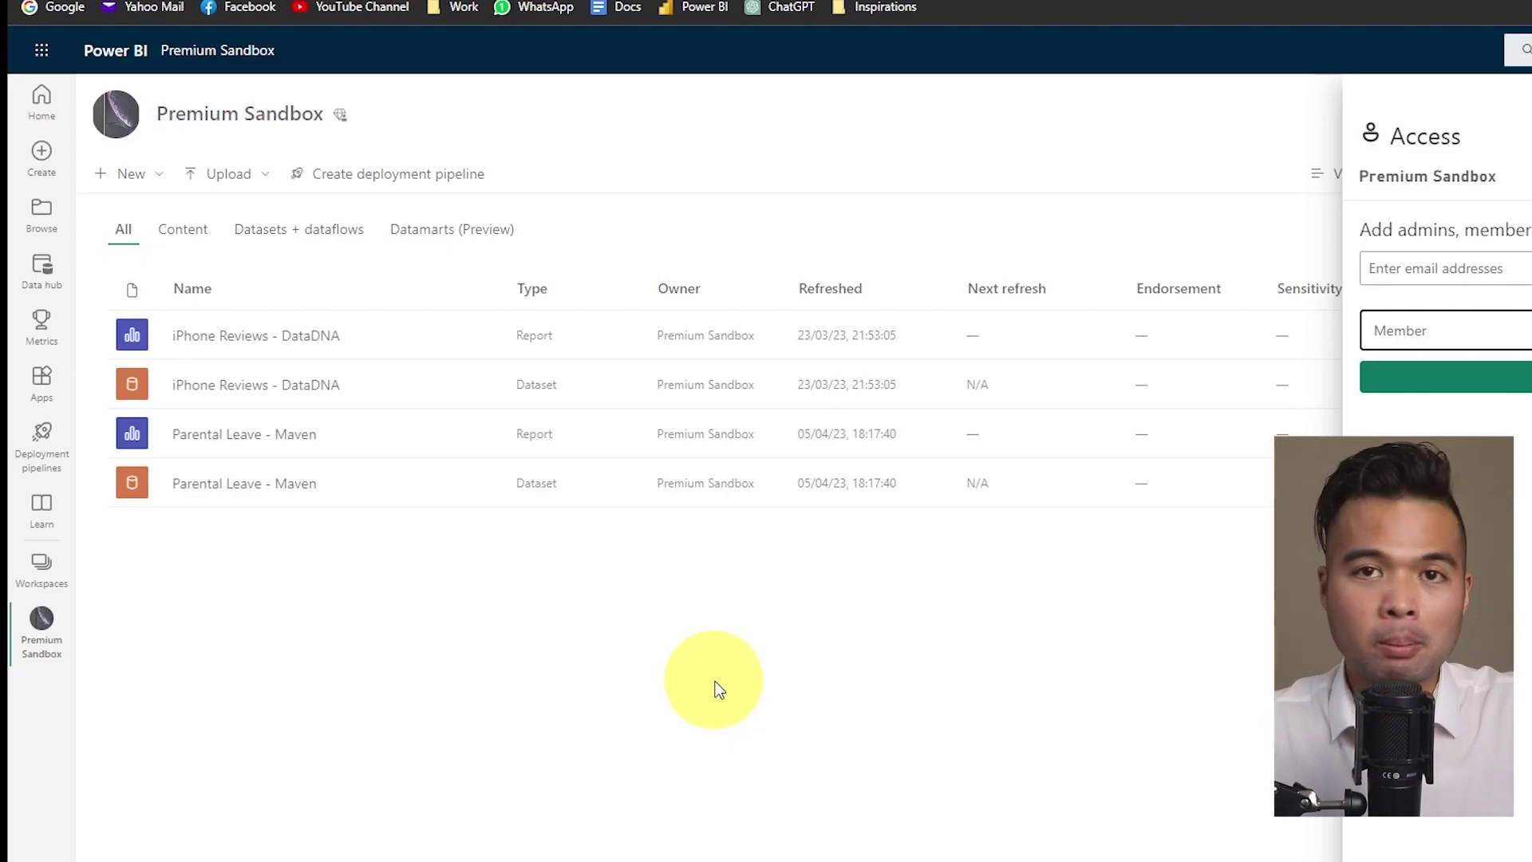
# Start a new Premium Sandbox app with the description 'This is an app'.
pyautogui.press('Escape')
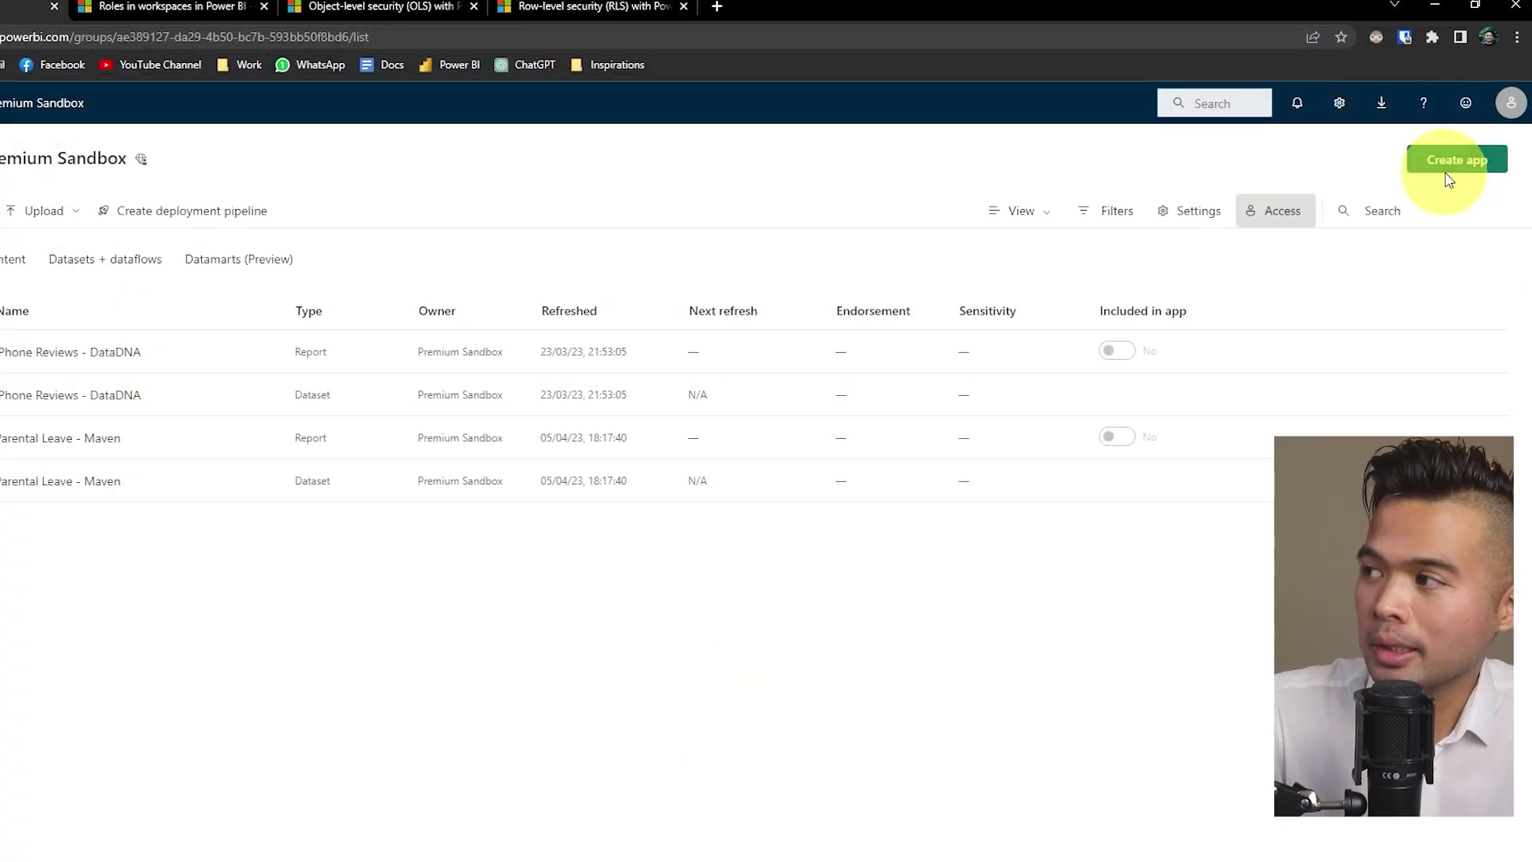
pyautogui.click(1457, 164)
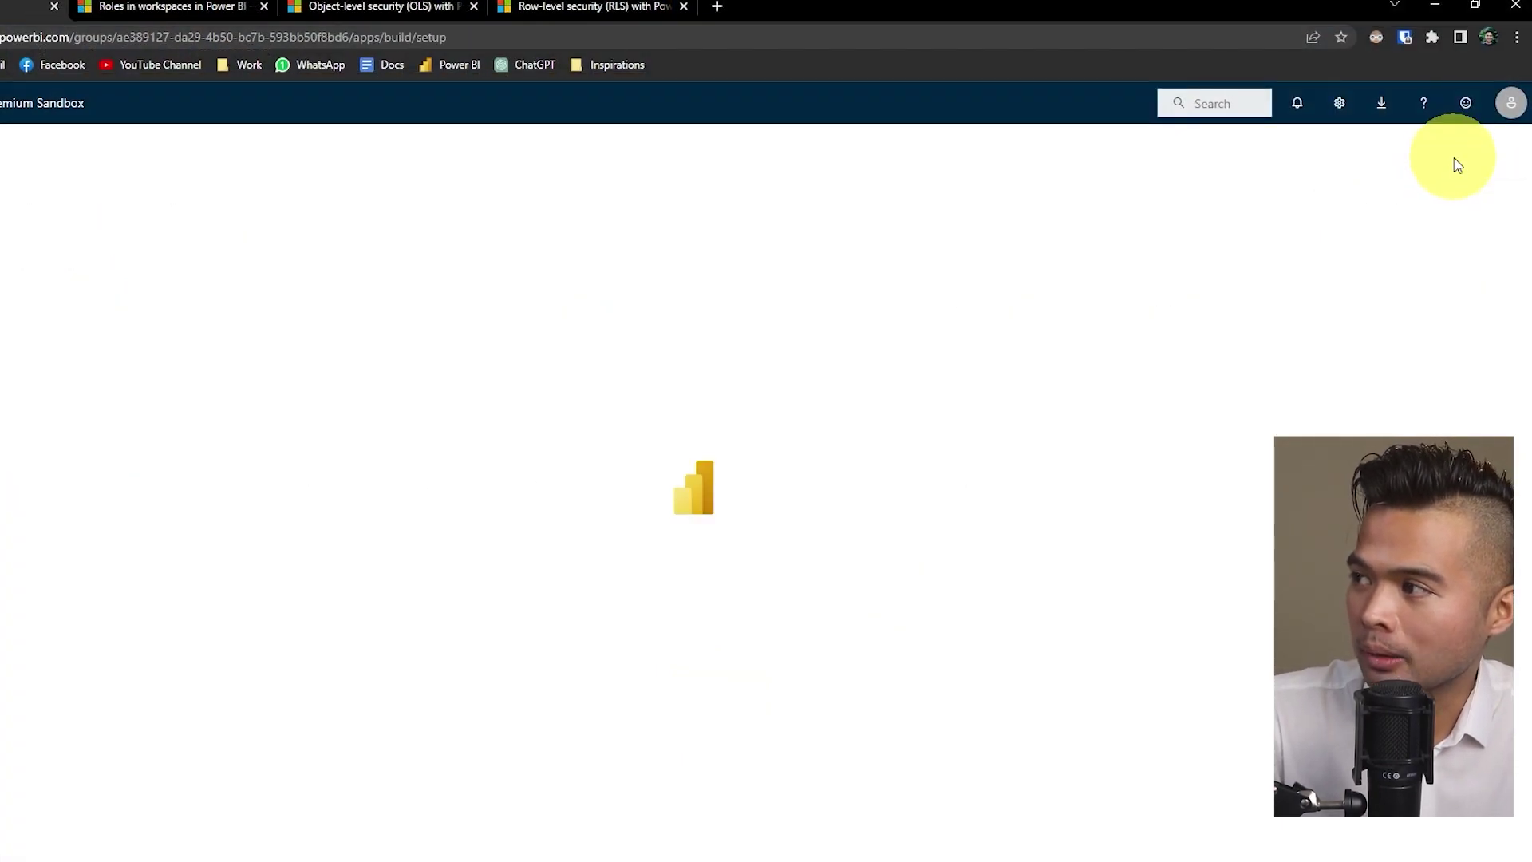
pyautogui.click(290, 369)
pyautogui.write('This is an app')
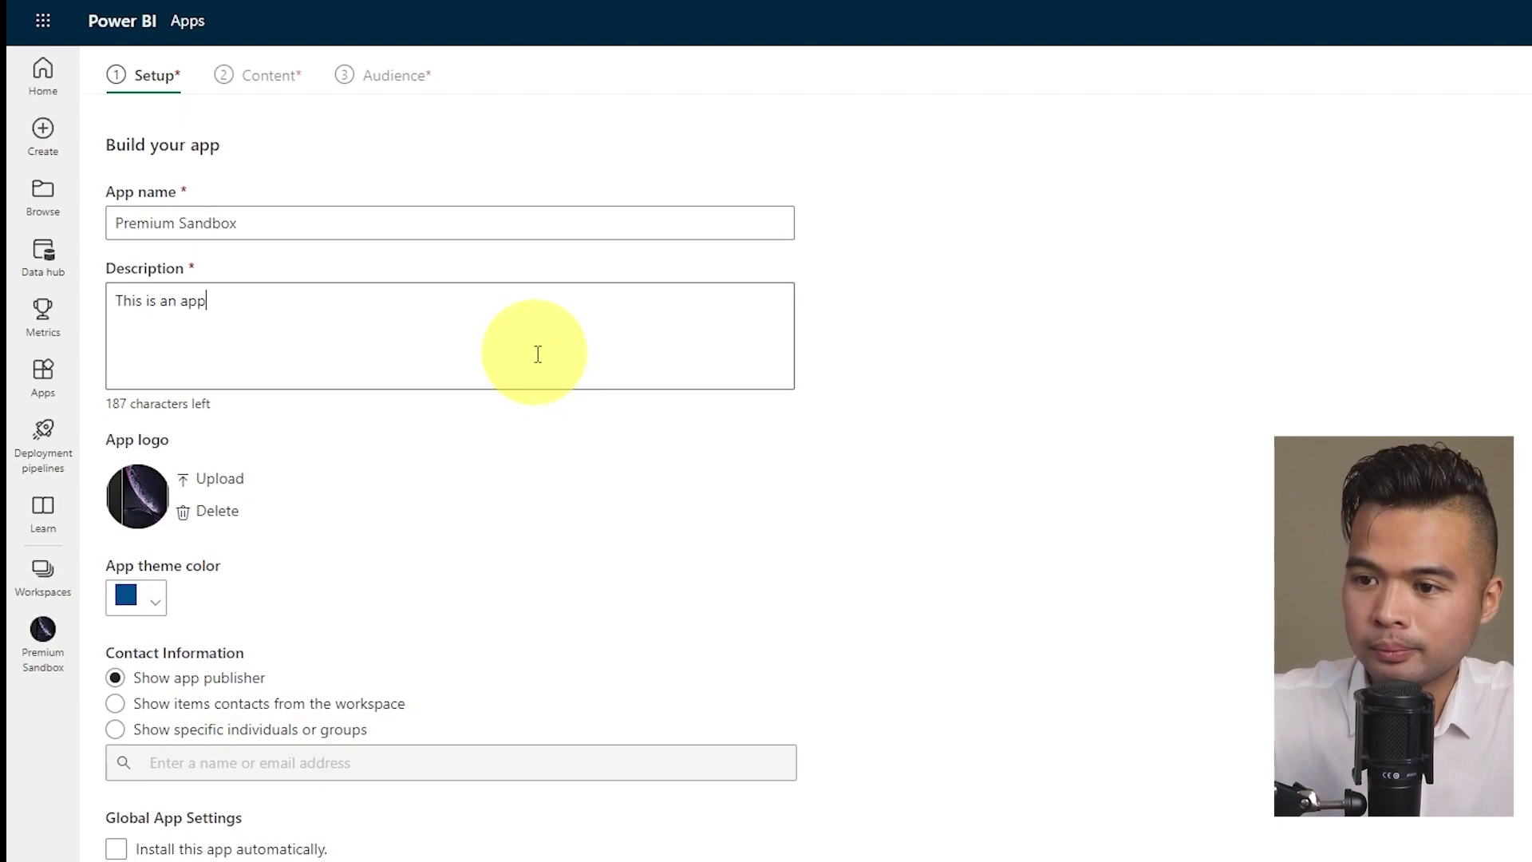
pyautogui.click(1402, 823)
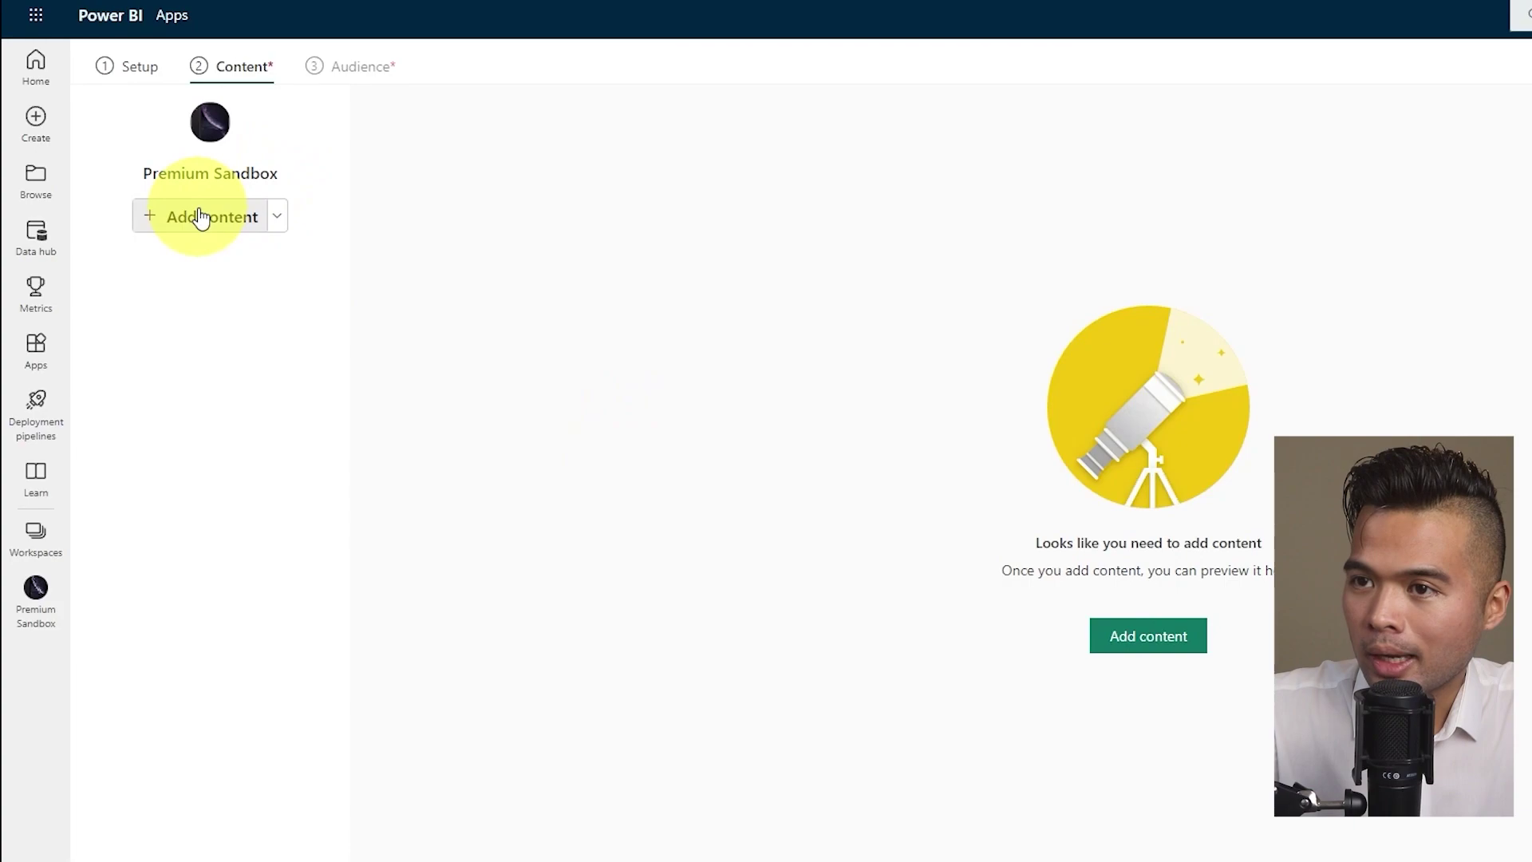
# Add the iPhone Reviews and Parental Leave reports to the app, with Parental Leave first.
pyautogui.click(206, 219)
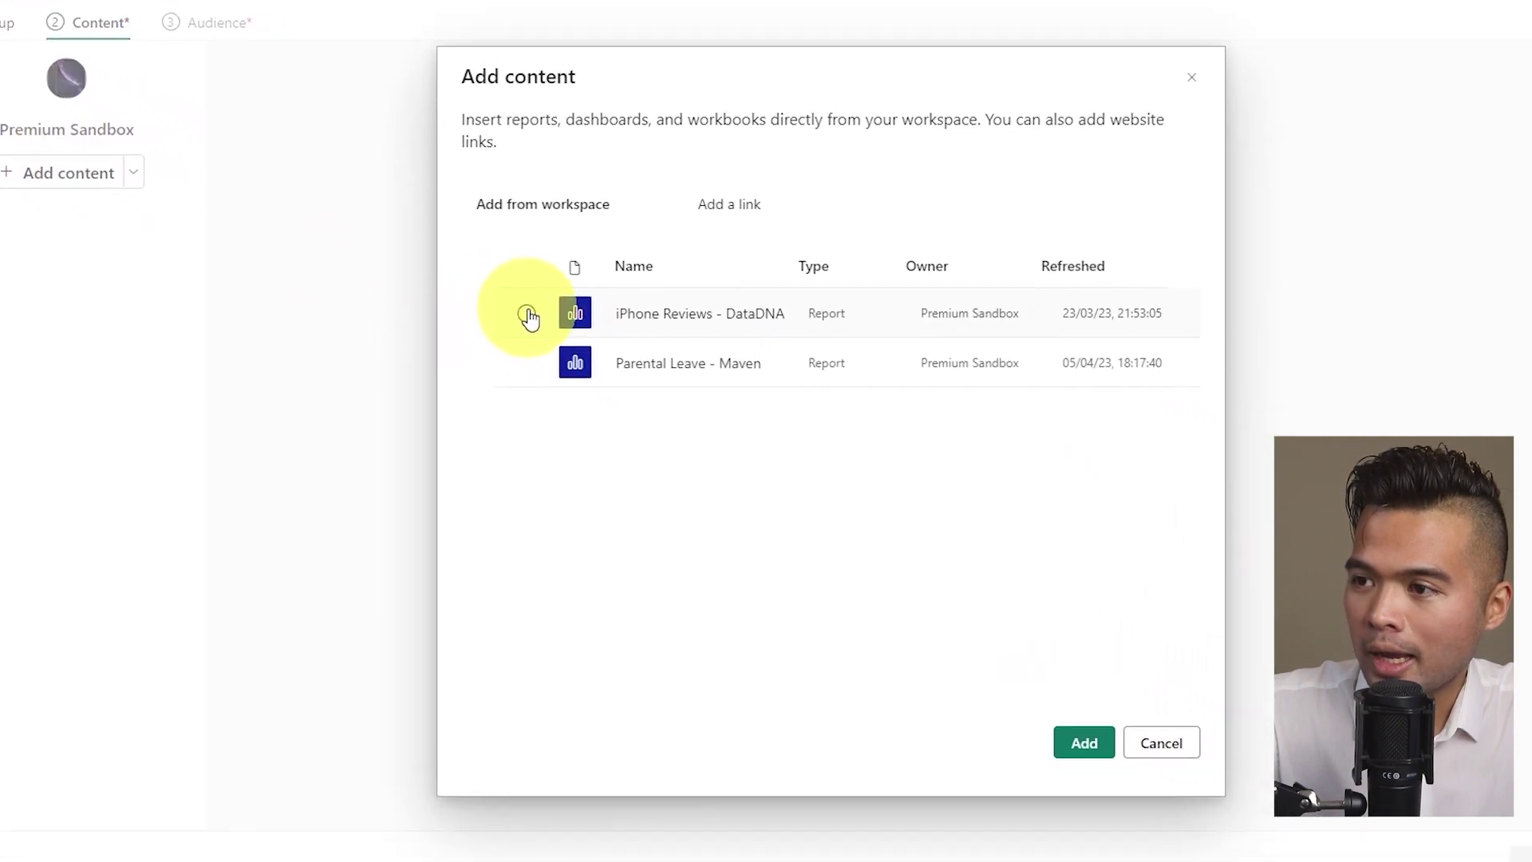
pyautogui.click(526, 313)
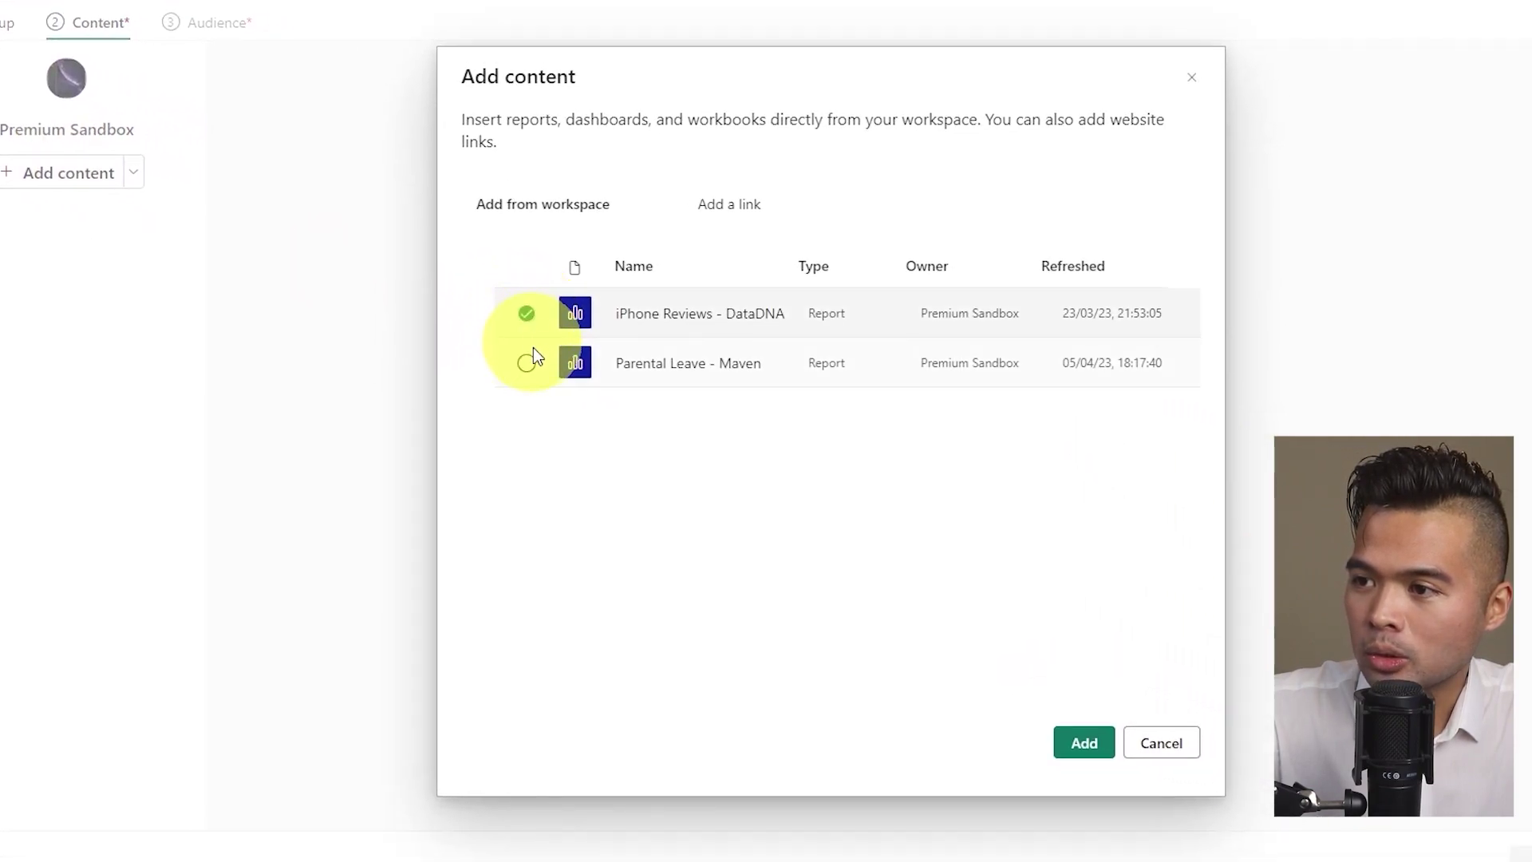
pyautogui.click(526, 363)
pyautogui.click(1078, 746)
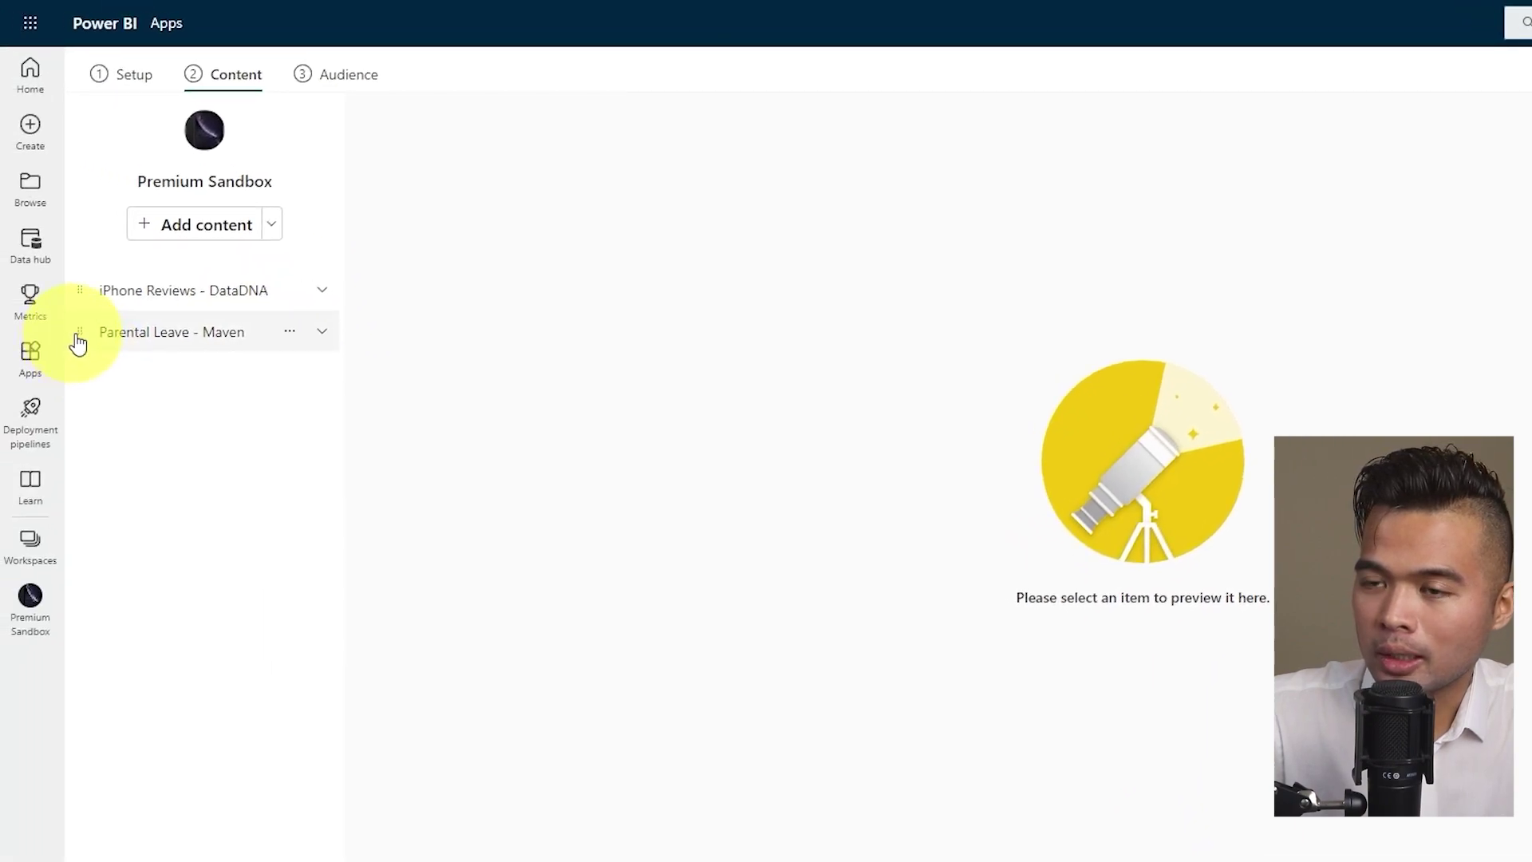
pyautogui.moveTo(75, 343)
pyautogui.mouseDown()
pyautogui.moveTo(75, 304)
pyautogui.moveTo(96, 323)
pyautogui.mouseUp()
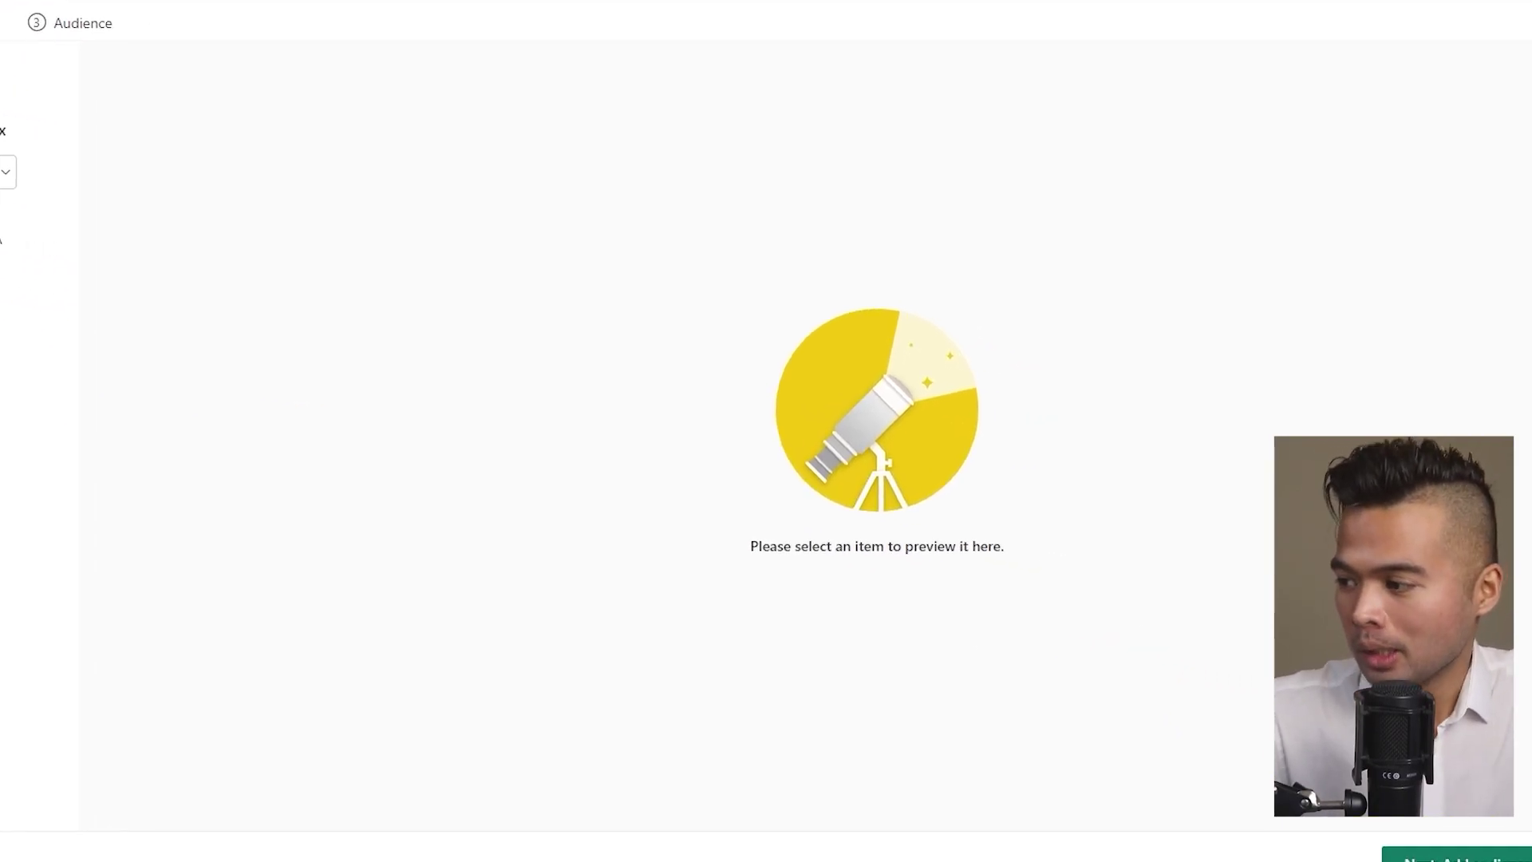
pyautogui.click(1348, 852)
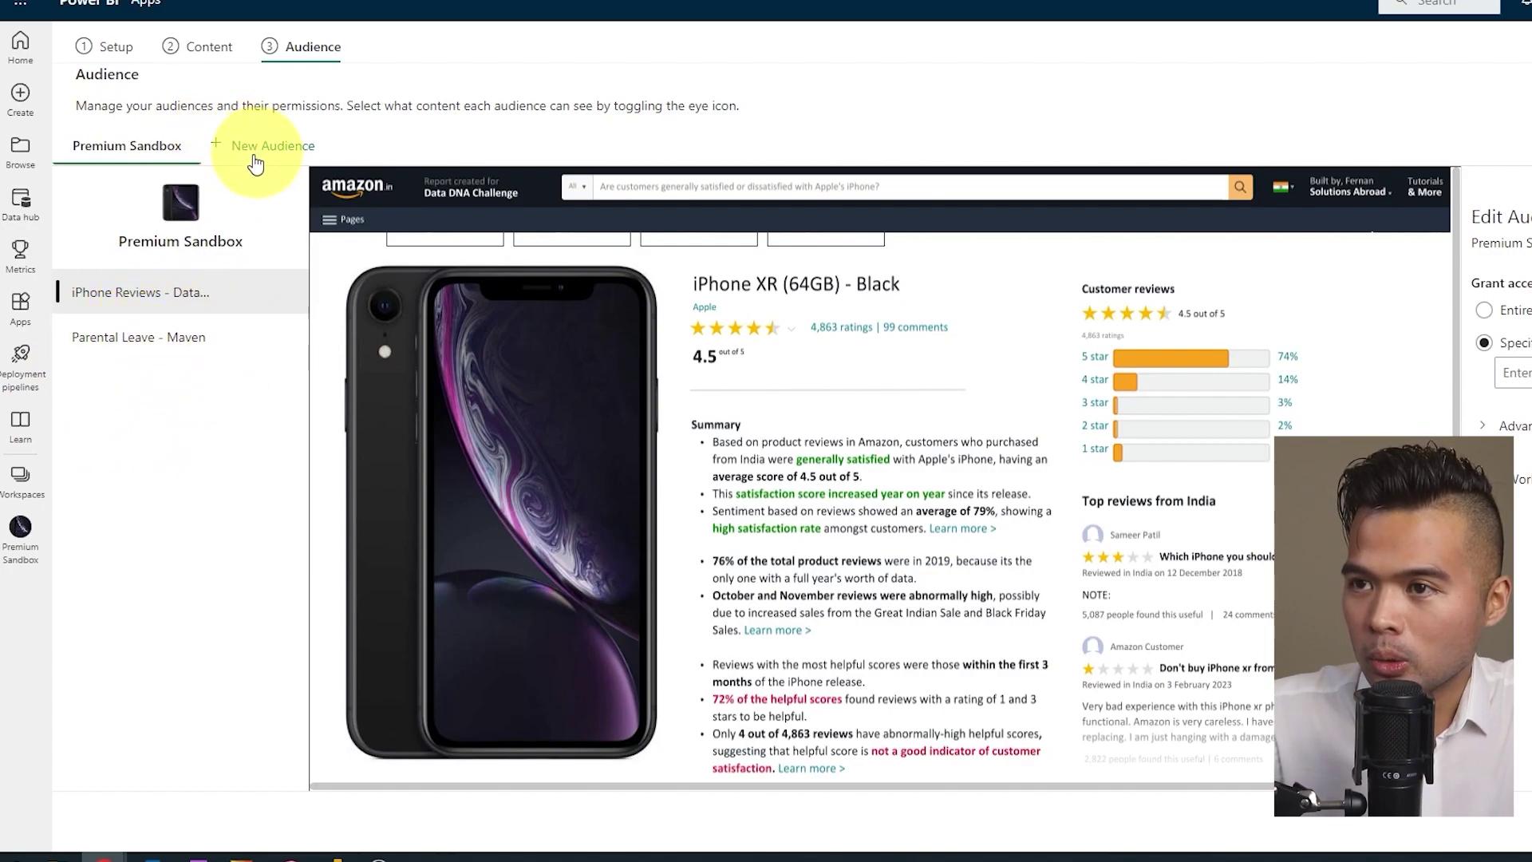
# Create a new audience named Public and hide Parental Leave - Maven from it.
pyautogui.click(263, 150)
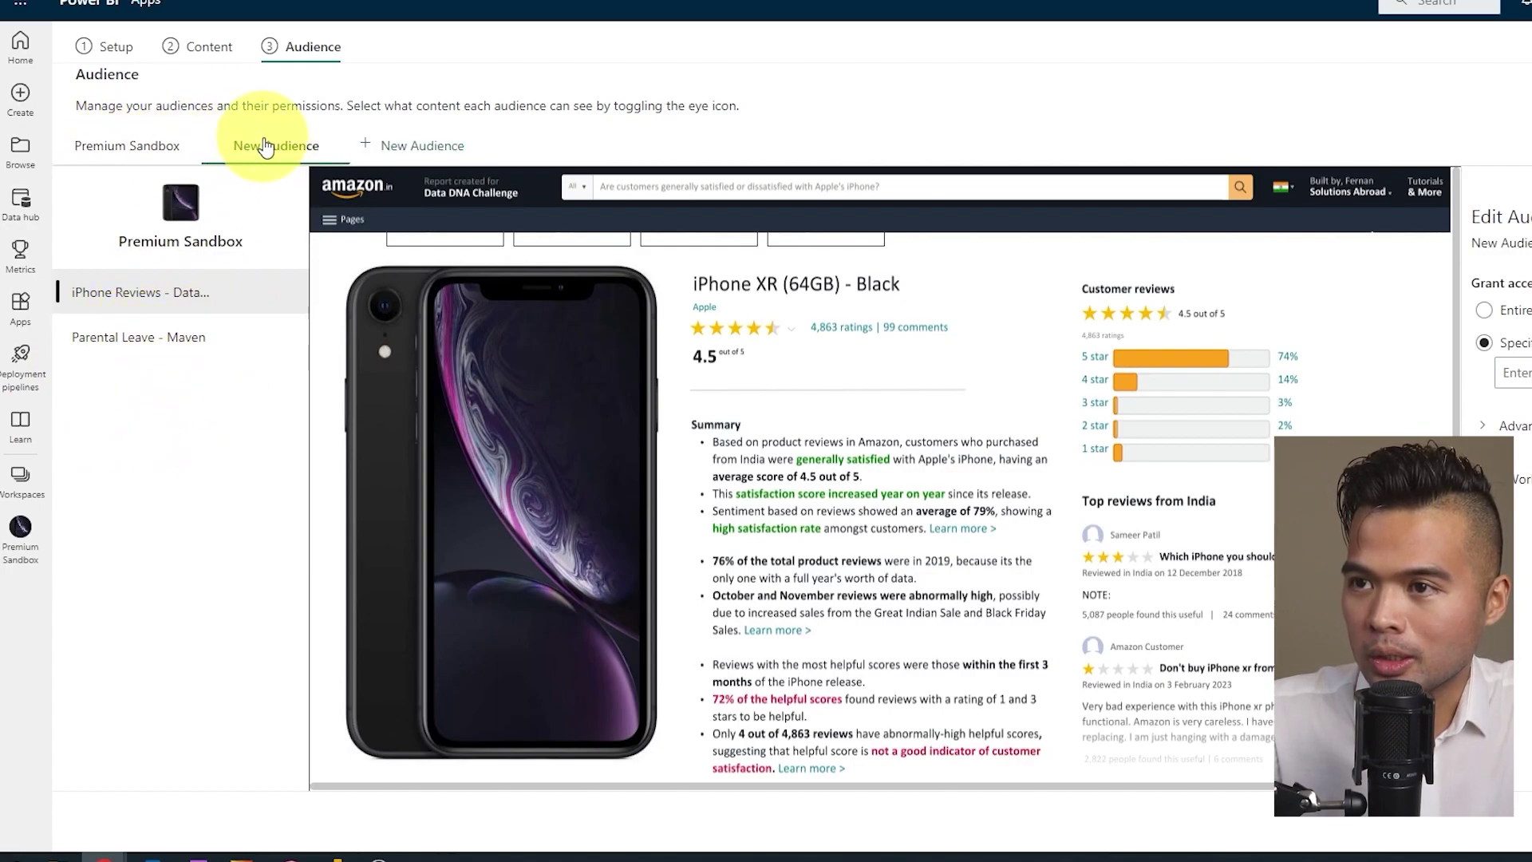
pyautogui.doubleClick(263, 145)
pyautogui.write('Public')
pyautogui.press('Return')
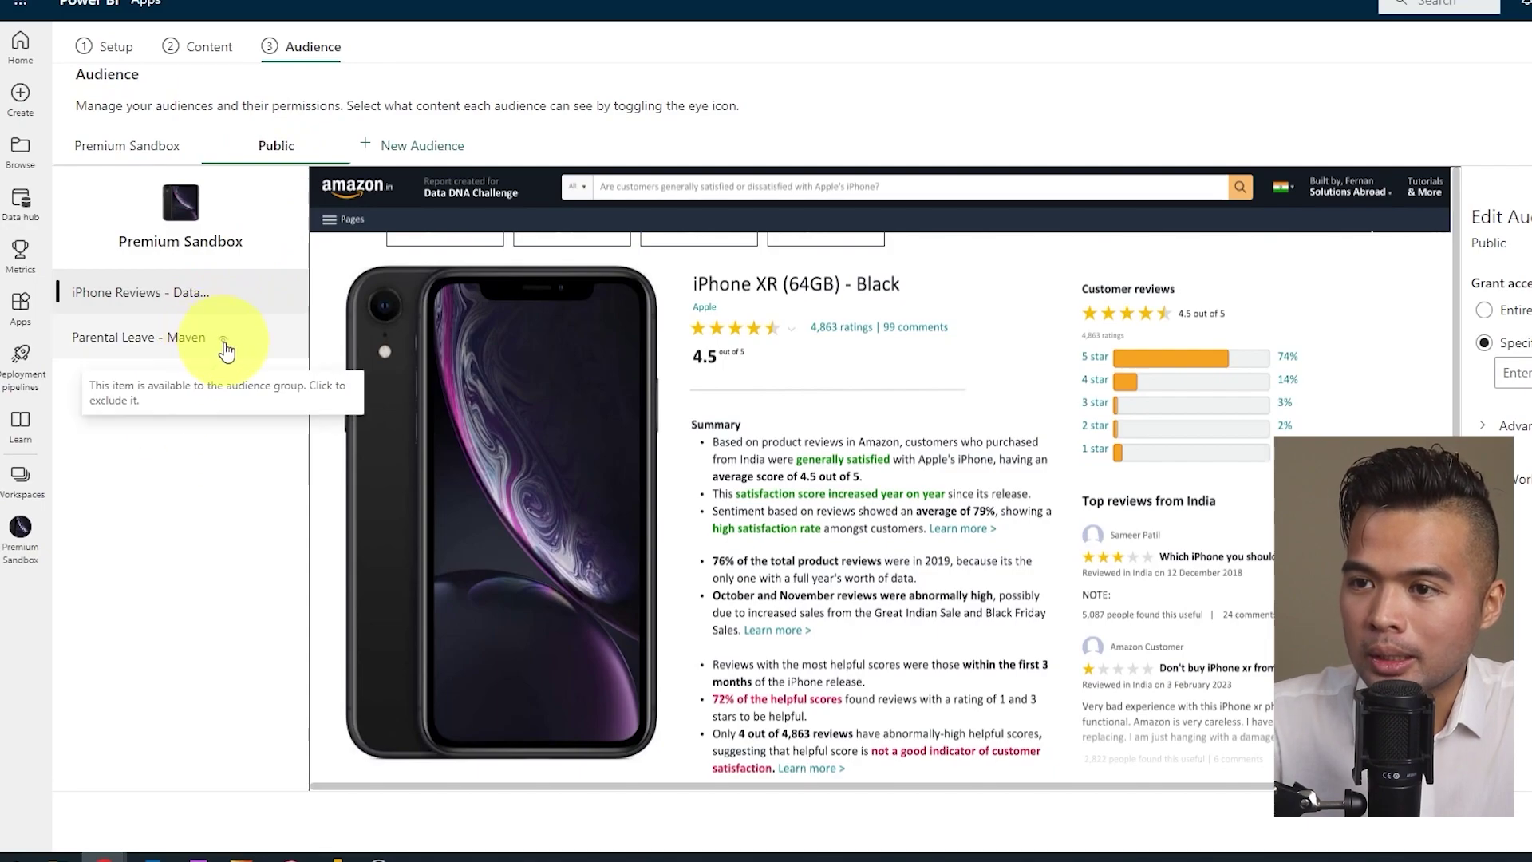
pyautogui.click(227, 349)
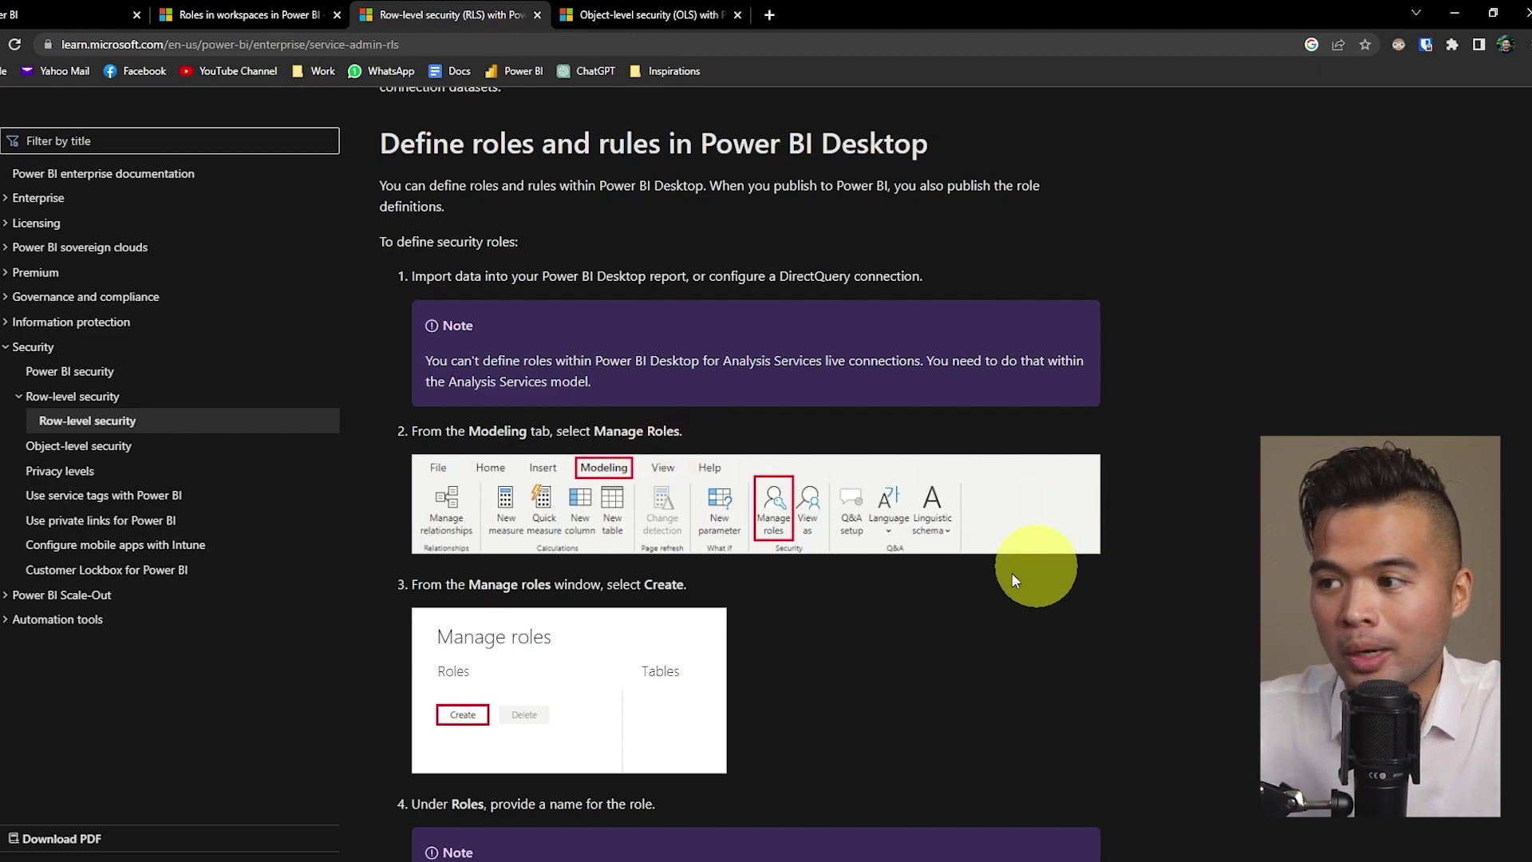
# Scroll the RLS article past the DAX steps to the Manage security roles editor section.
pyautogui.scroll(-5, 965, 577)
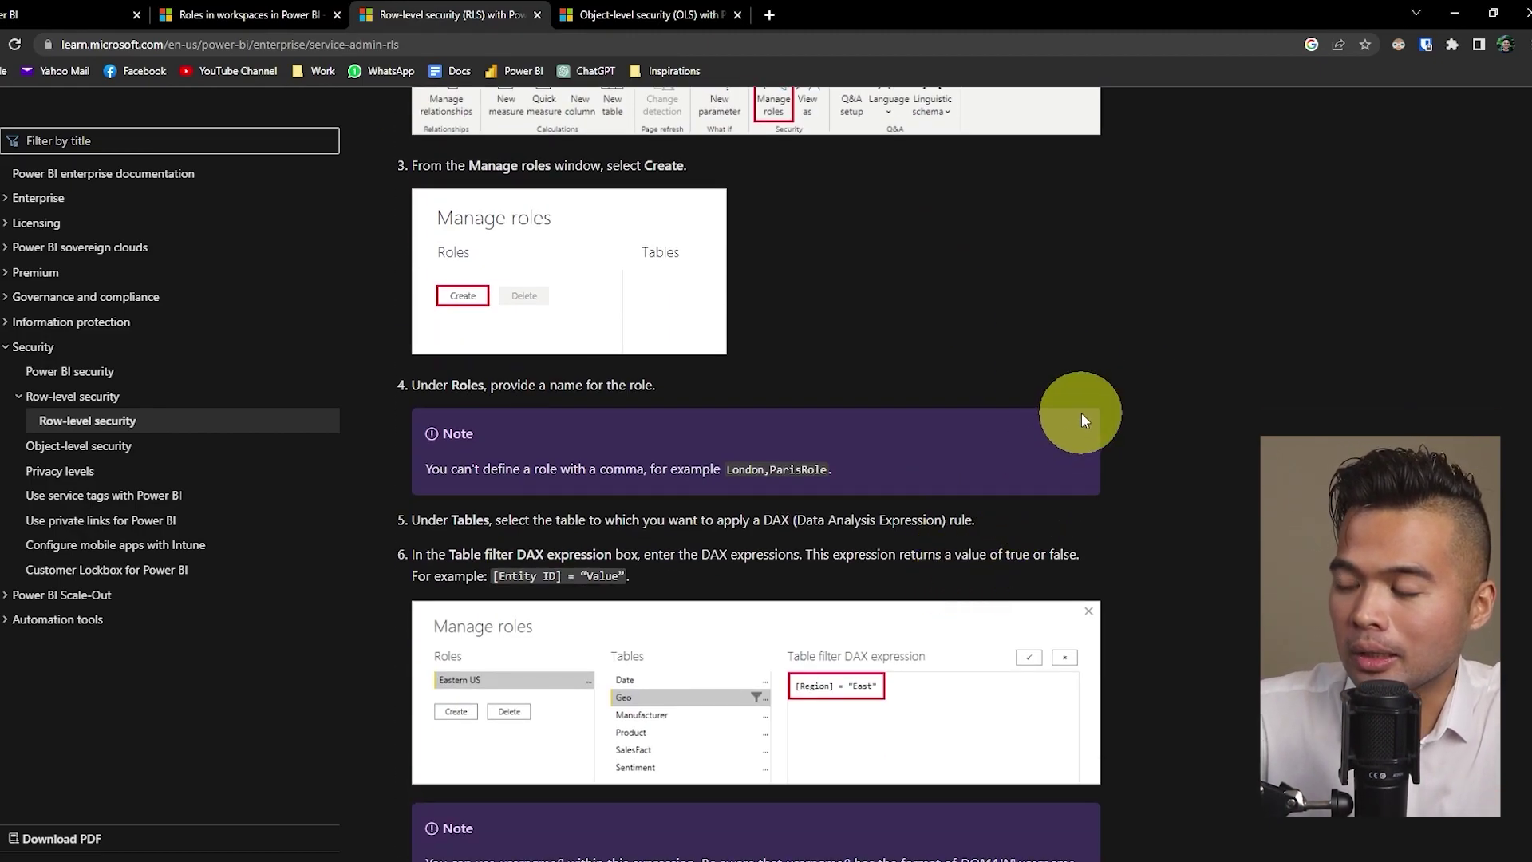
pyautogui.scroll(-4, 1082, 415)
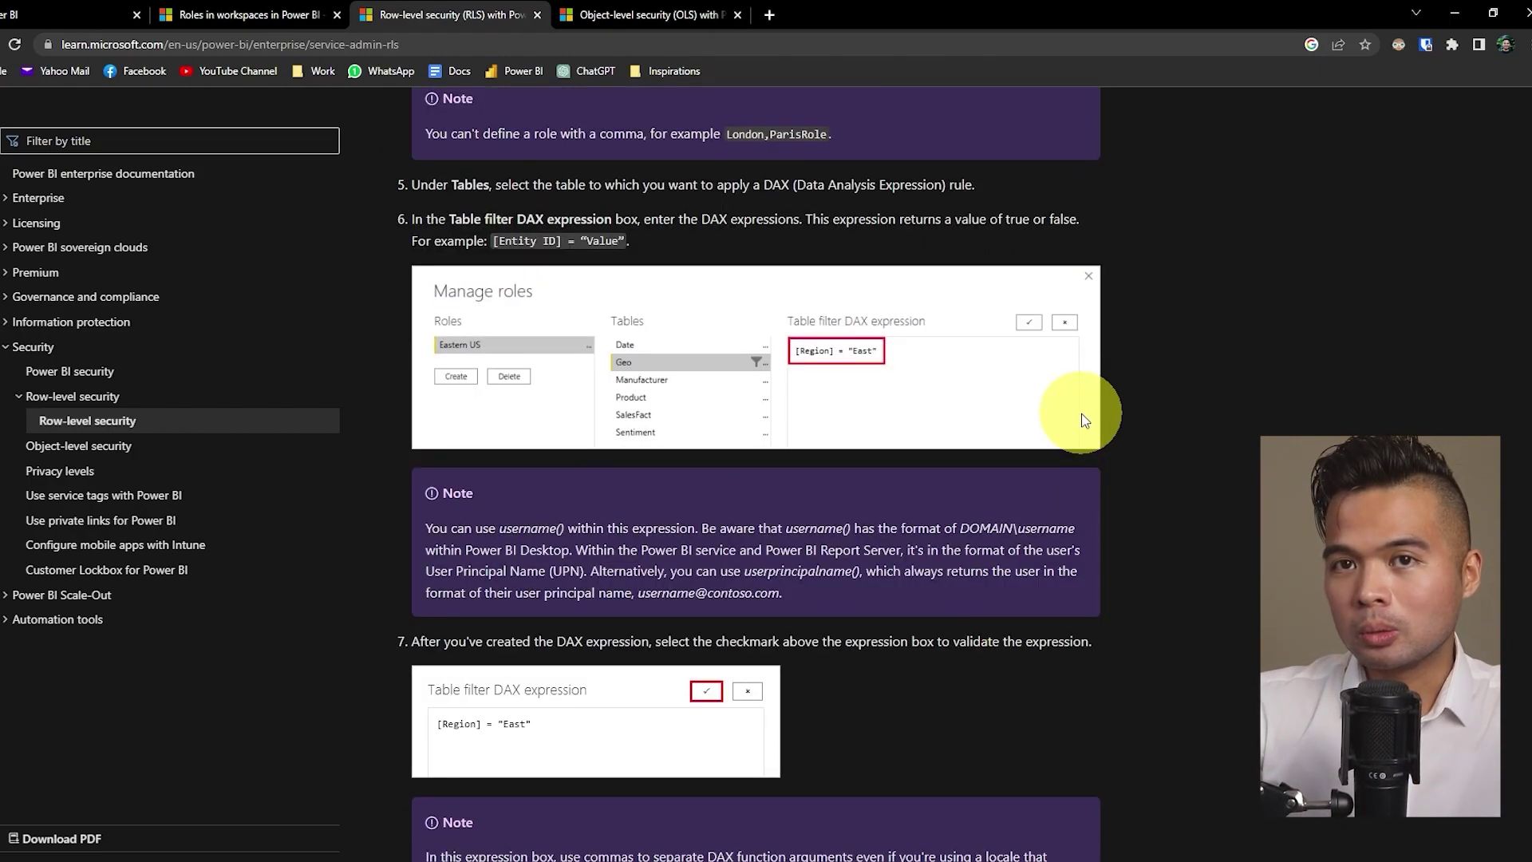
pyautogui.scroll(-15, 1084, 419)
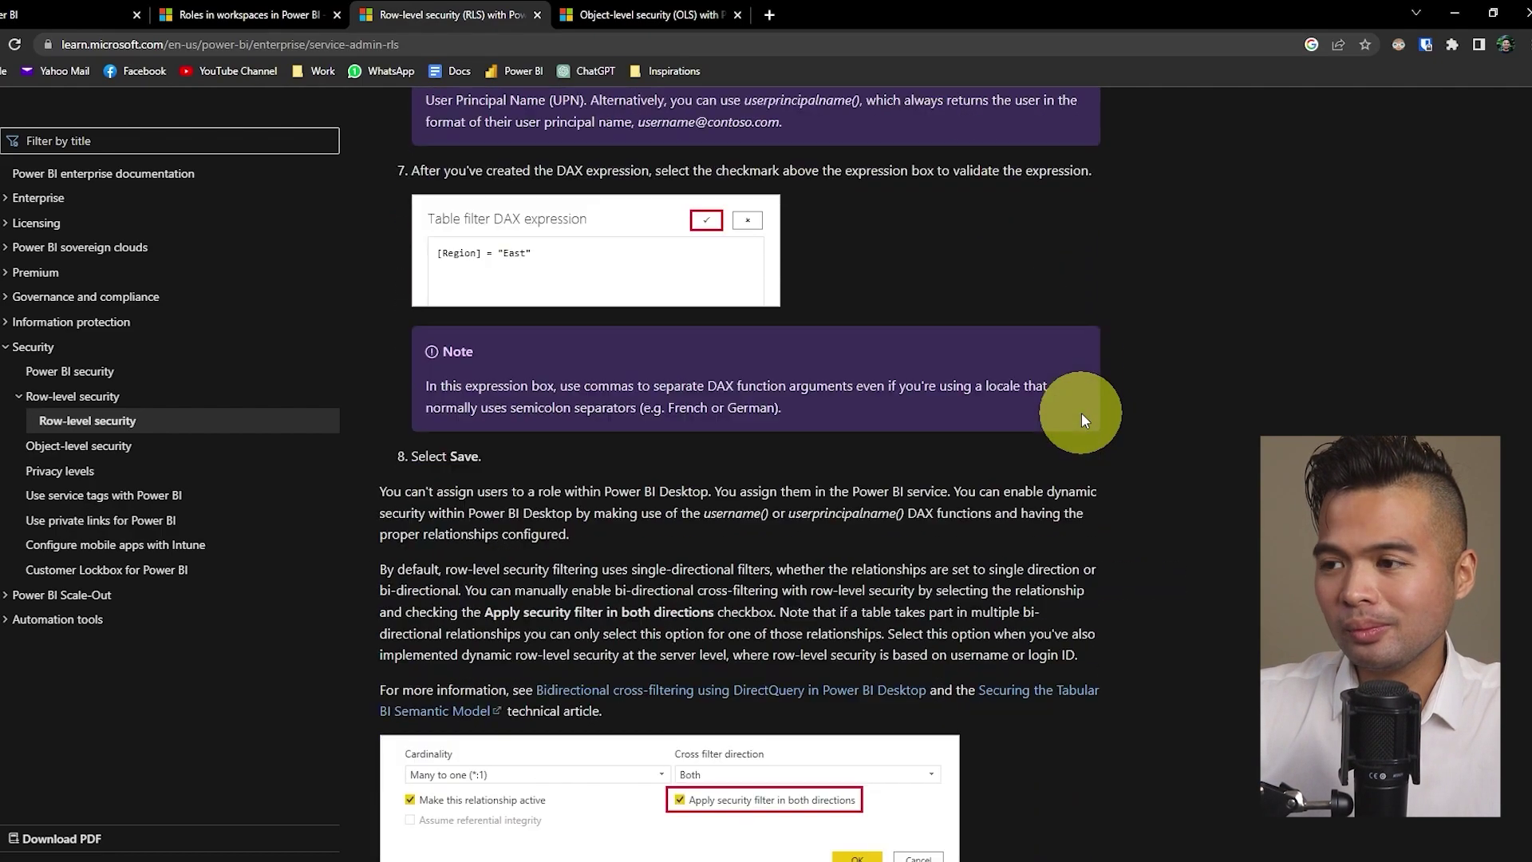
pyautogui.scroll(-8, 1080, 413)
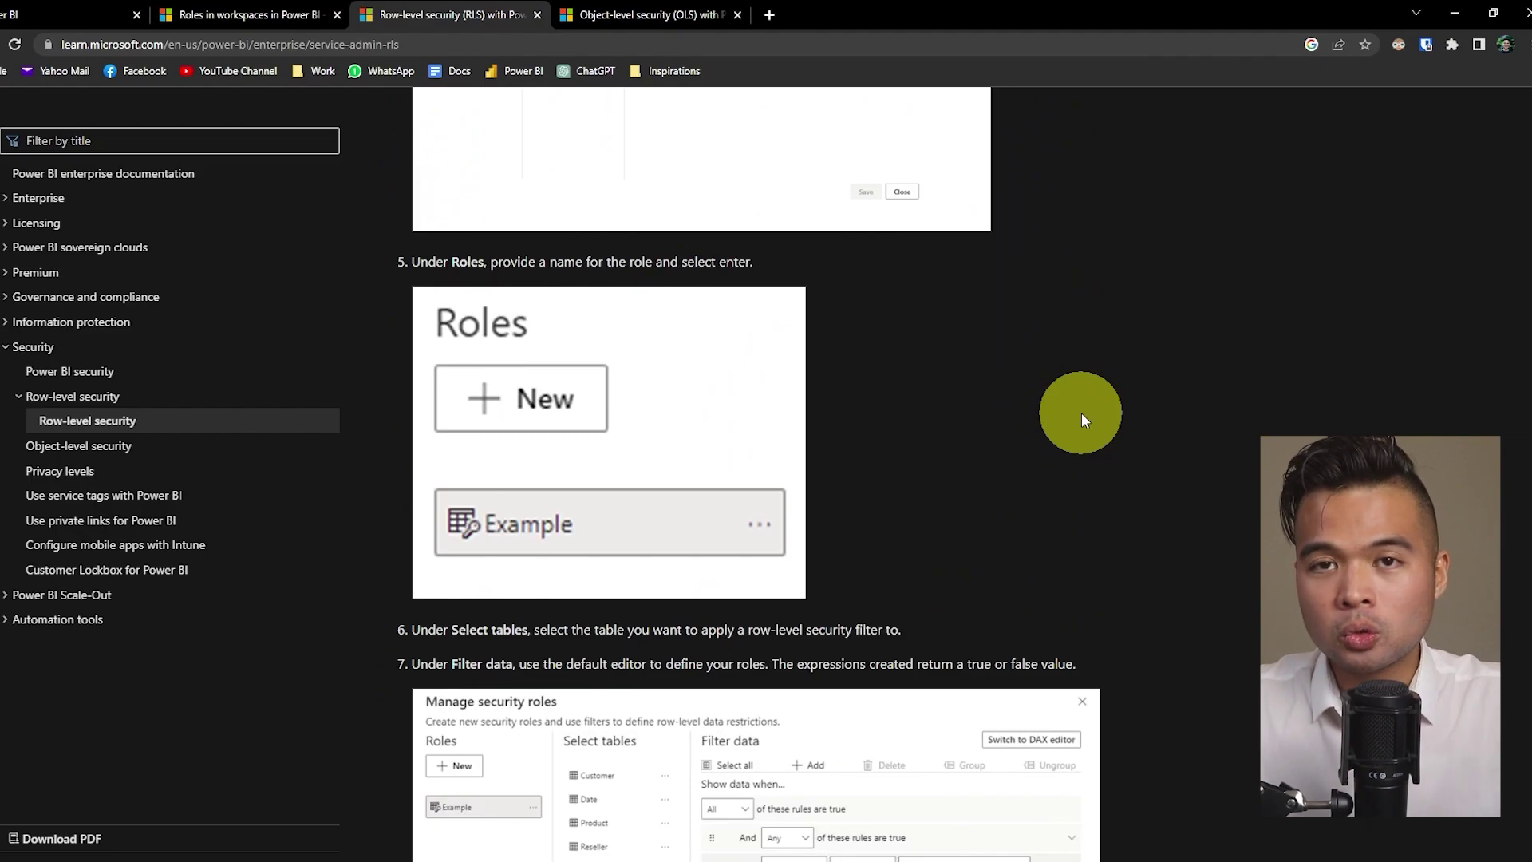
pyautogui.scroll(-1, 1080, 413)
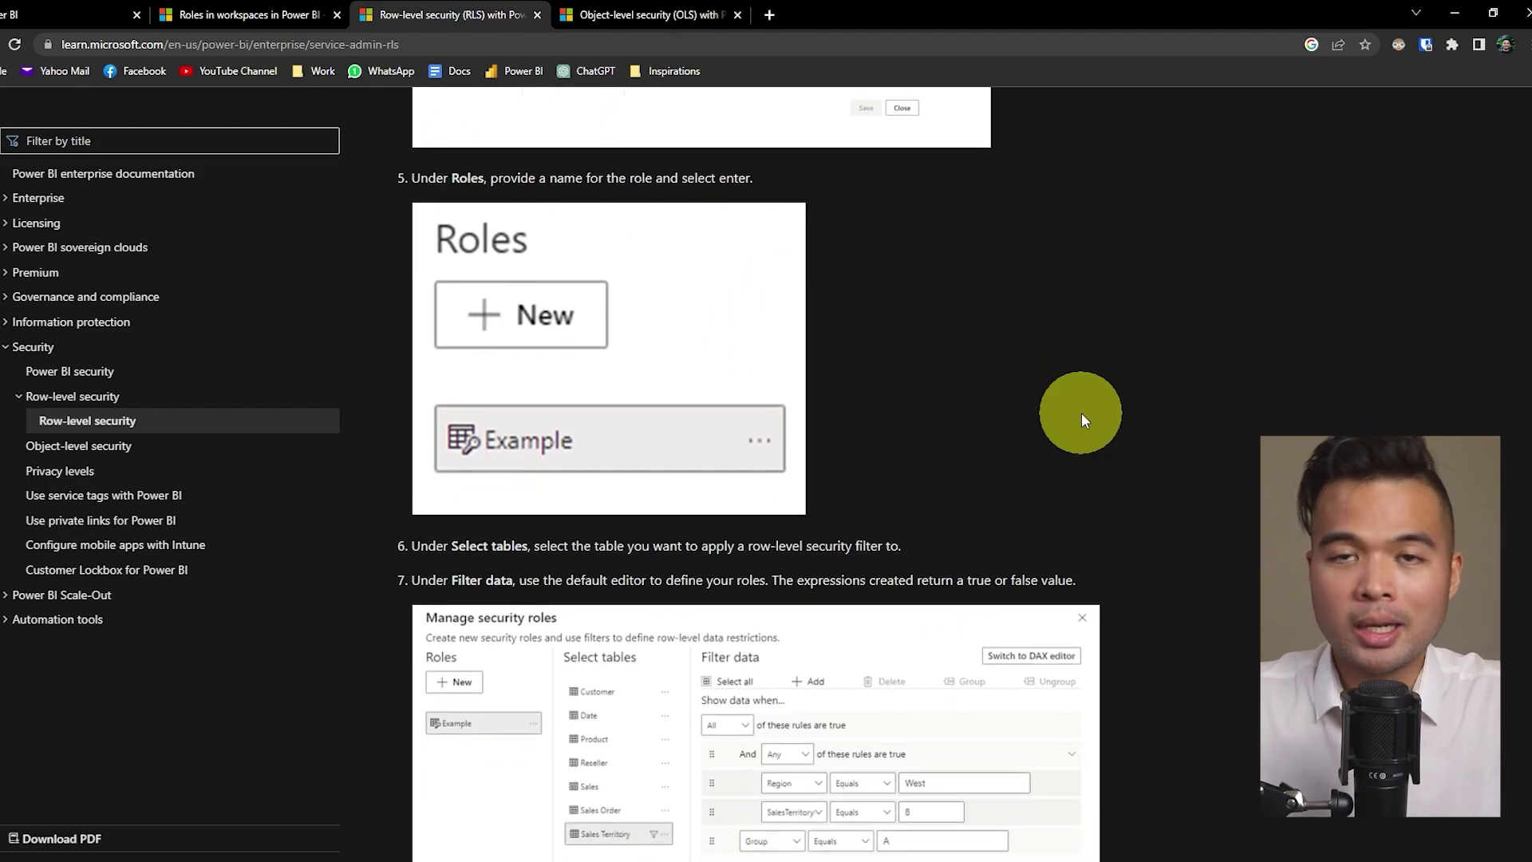
pyautogui.scroll(-2, 1080, 414)
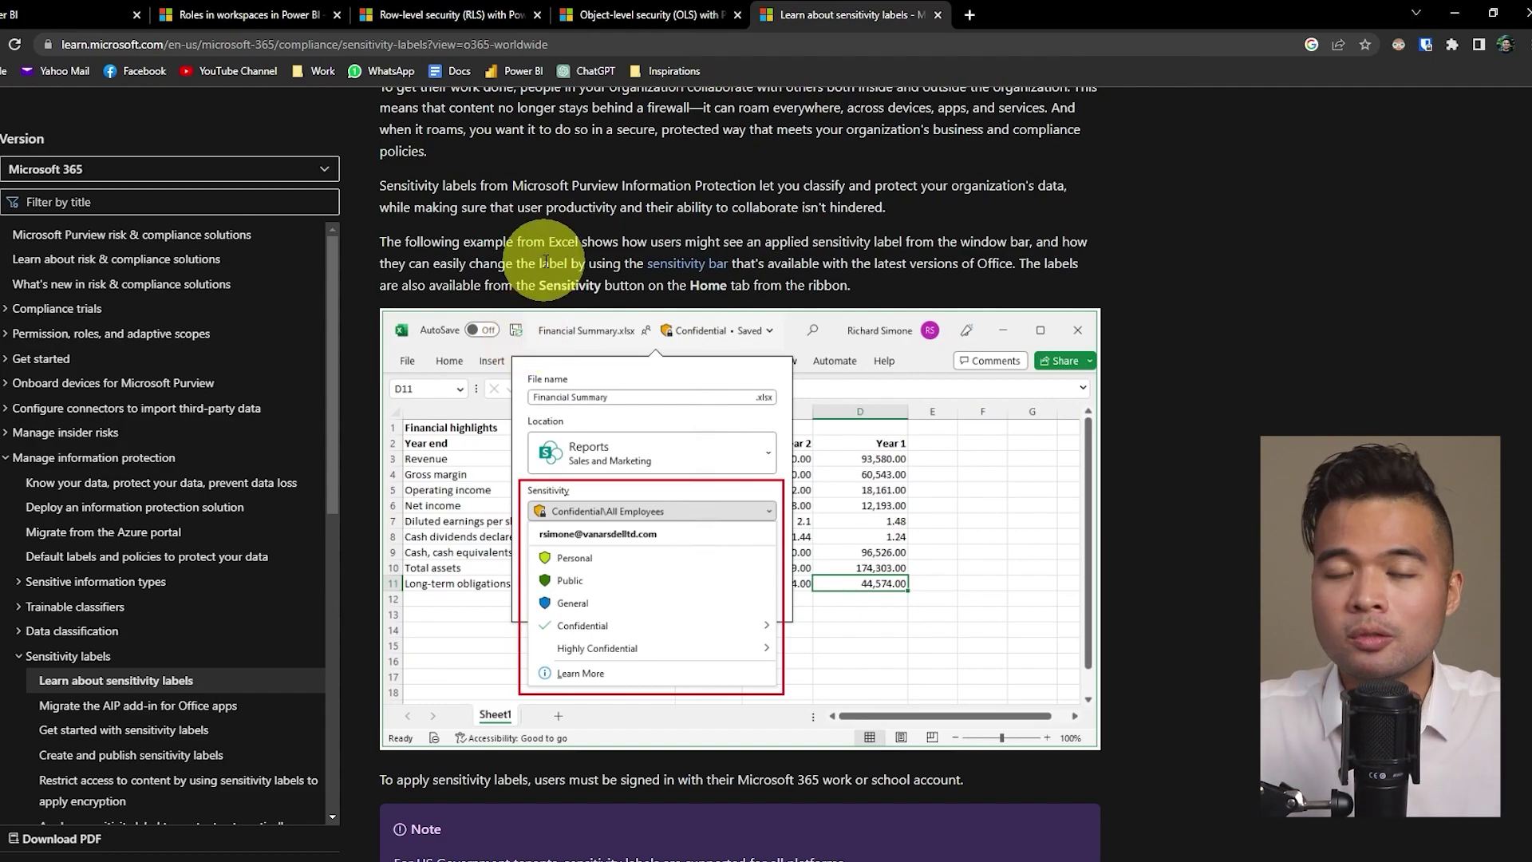
# Leave the unpublished app setup for the Home page, discarding the pending changes.
pyautogui.click(102, 20)
pyautogui.click(49, 148)
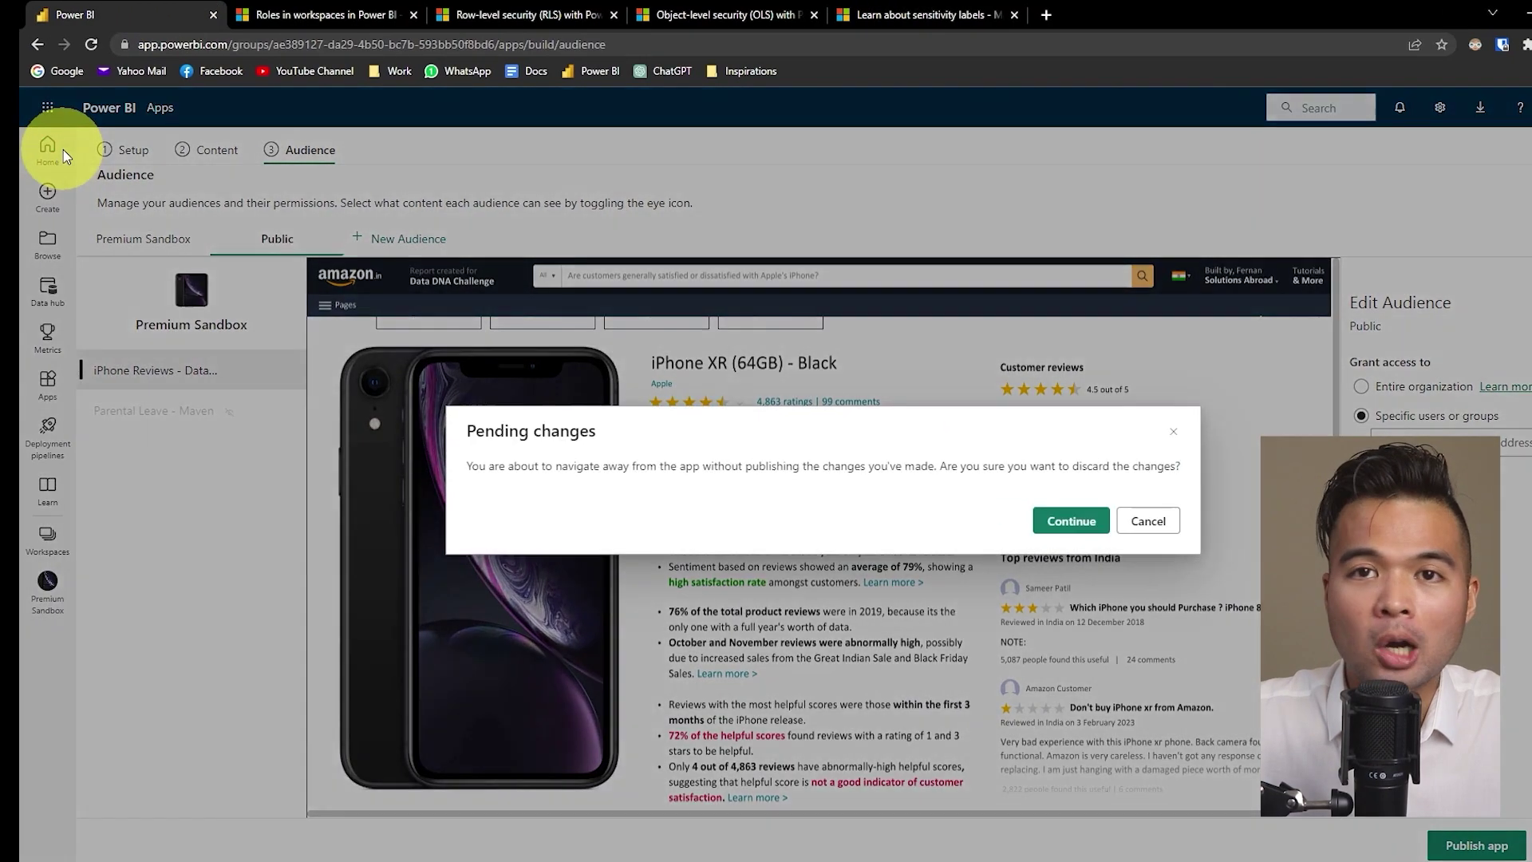
pyautogui.click(1098, 524)
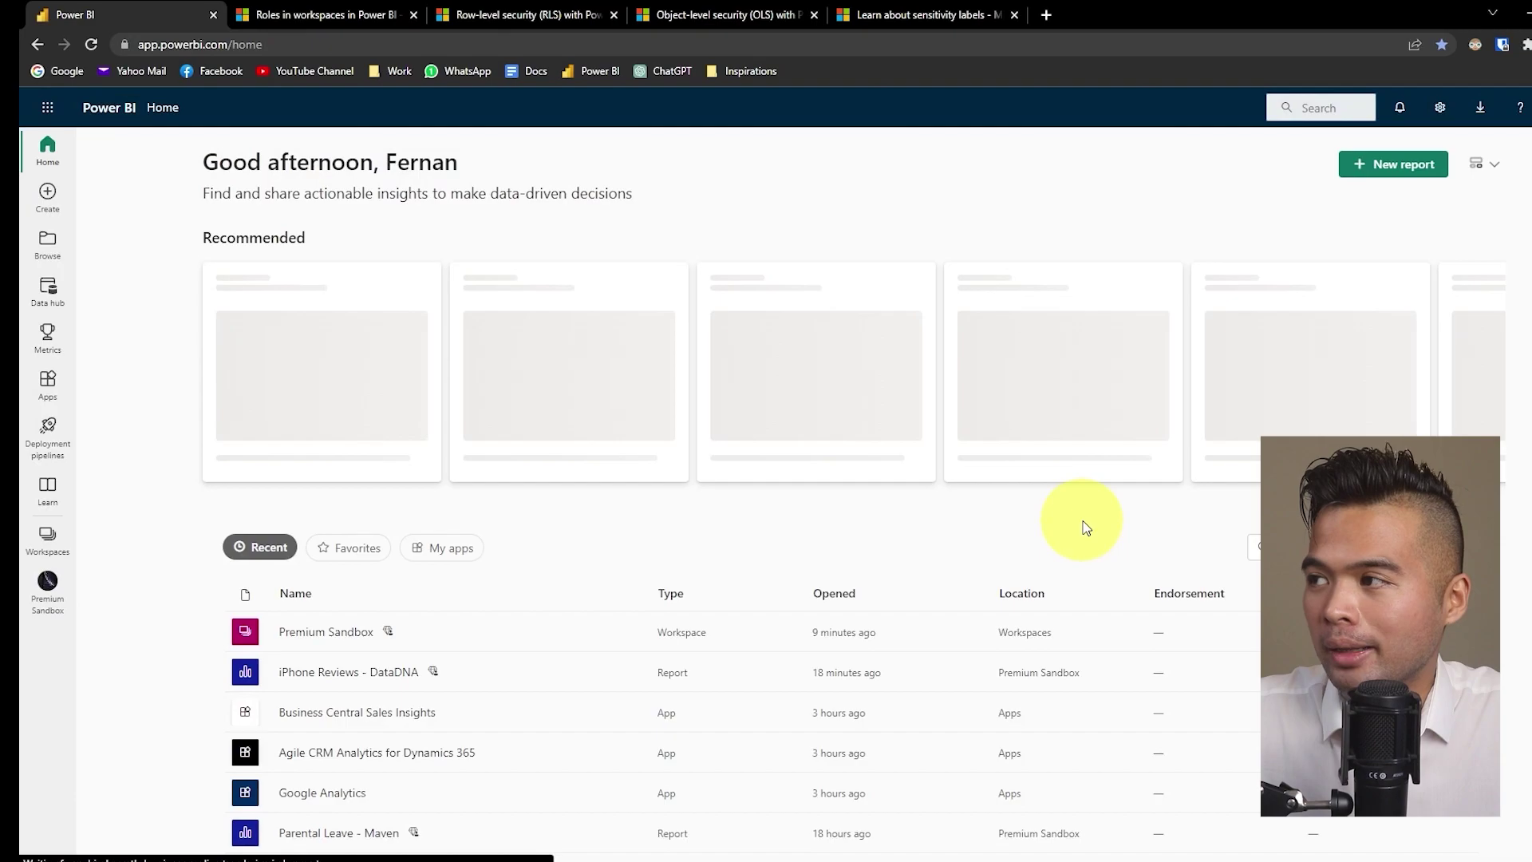
pyautogui.click(1359, 121)
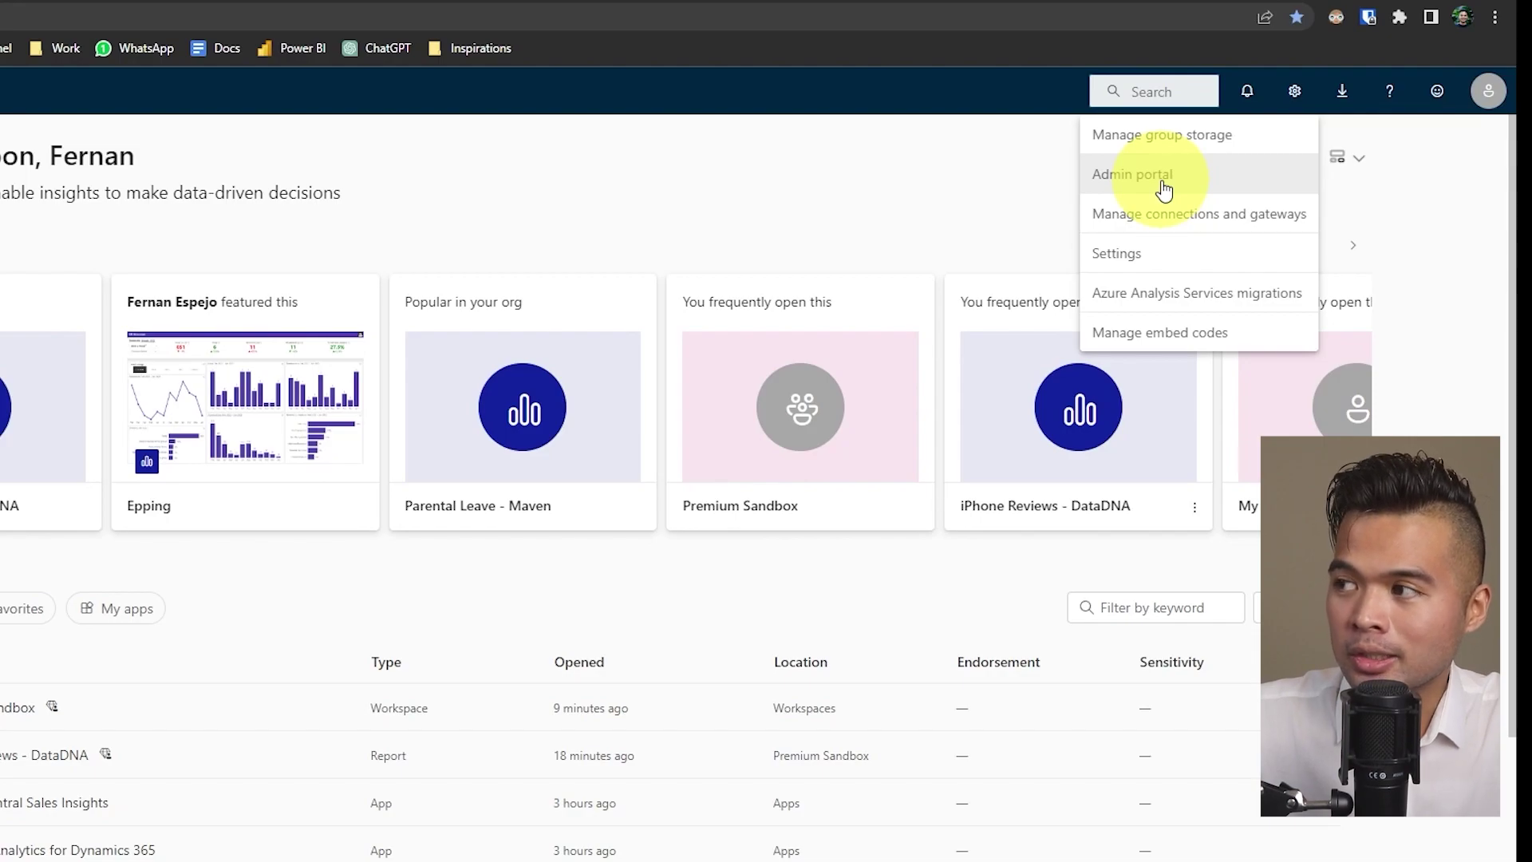
# In the Admin portal tenant settings, expand the Export to Excel and Publish to web options.
pyautogui.click(1164, 189)
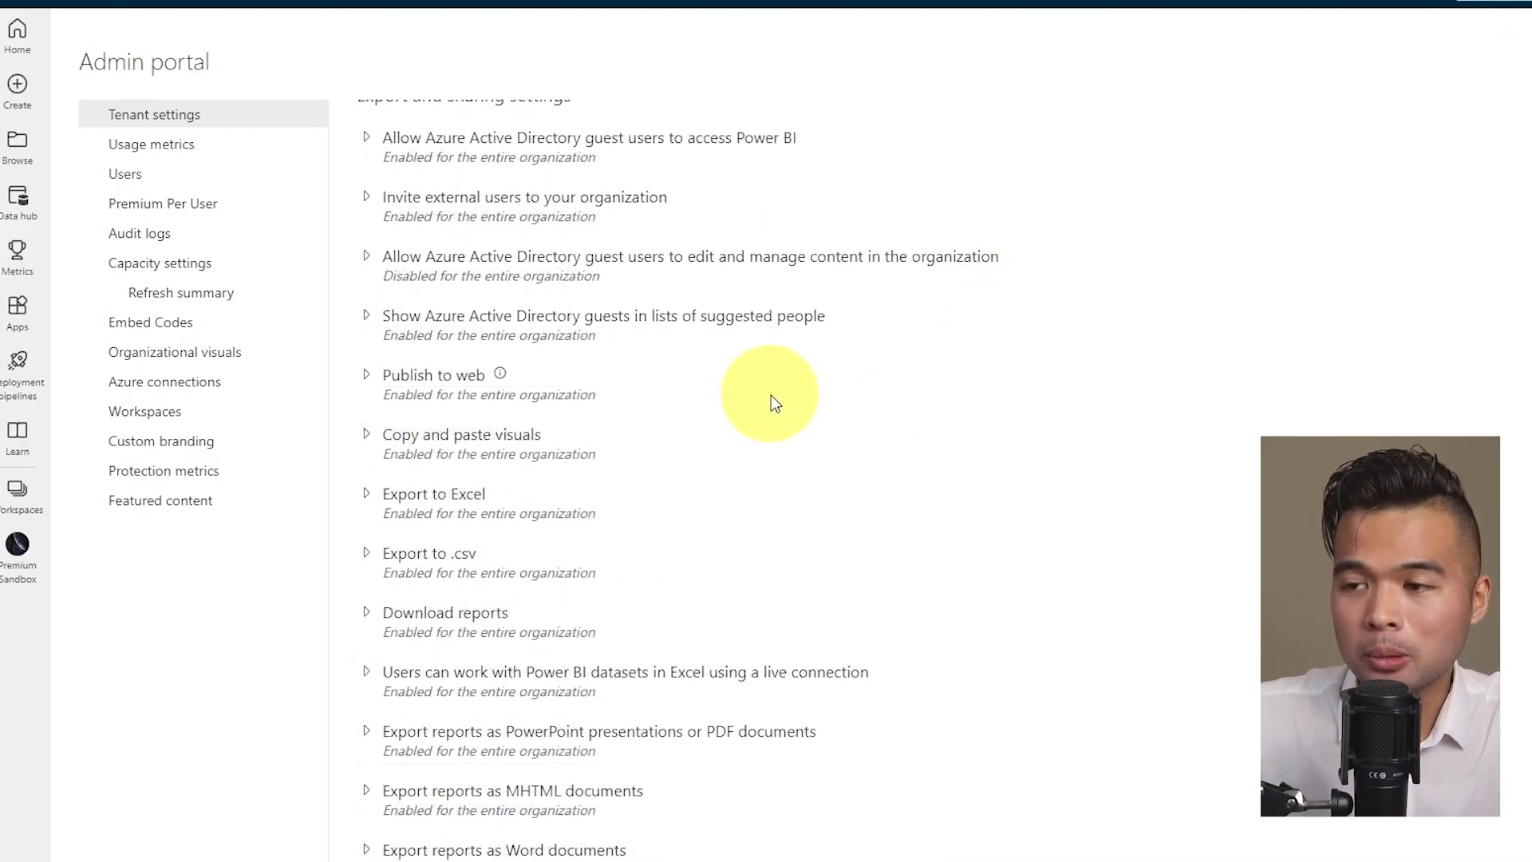
pyautogui.click(431, 498)
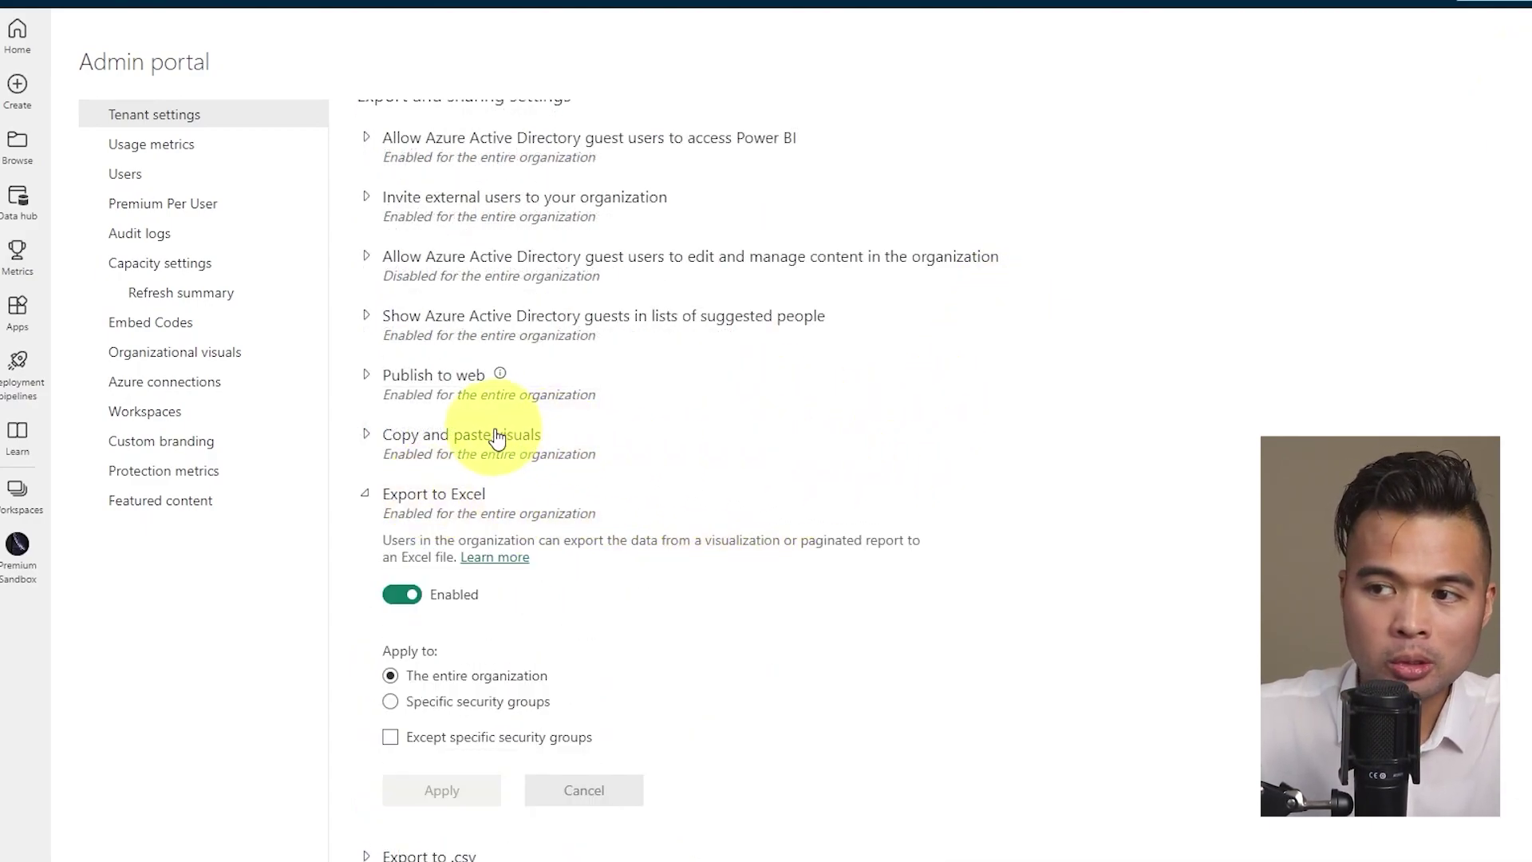
pyautogui.click(477, 385)
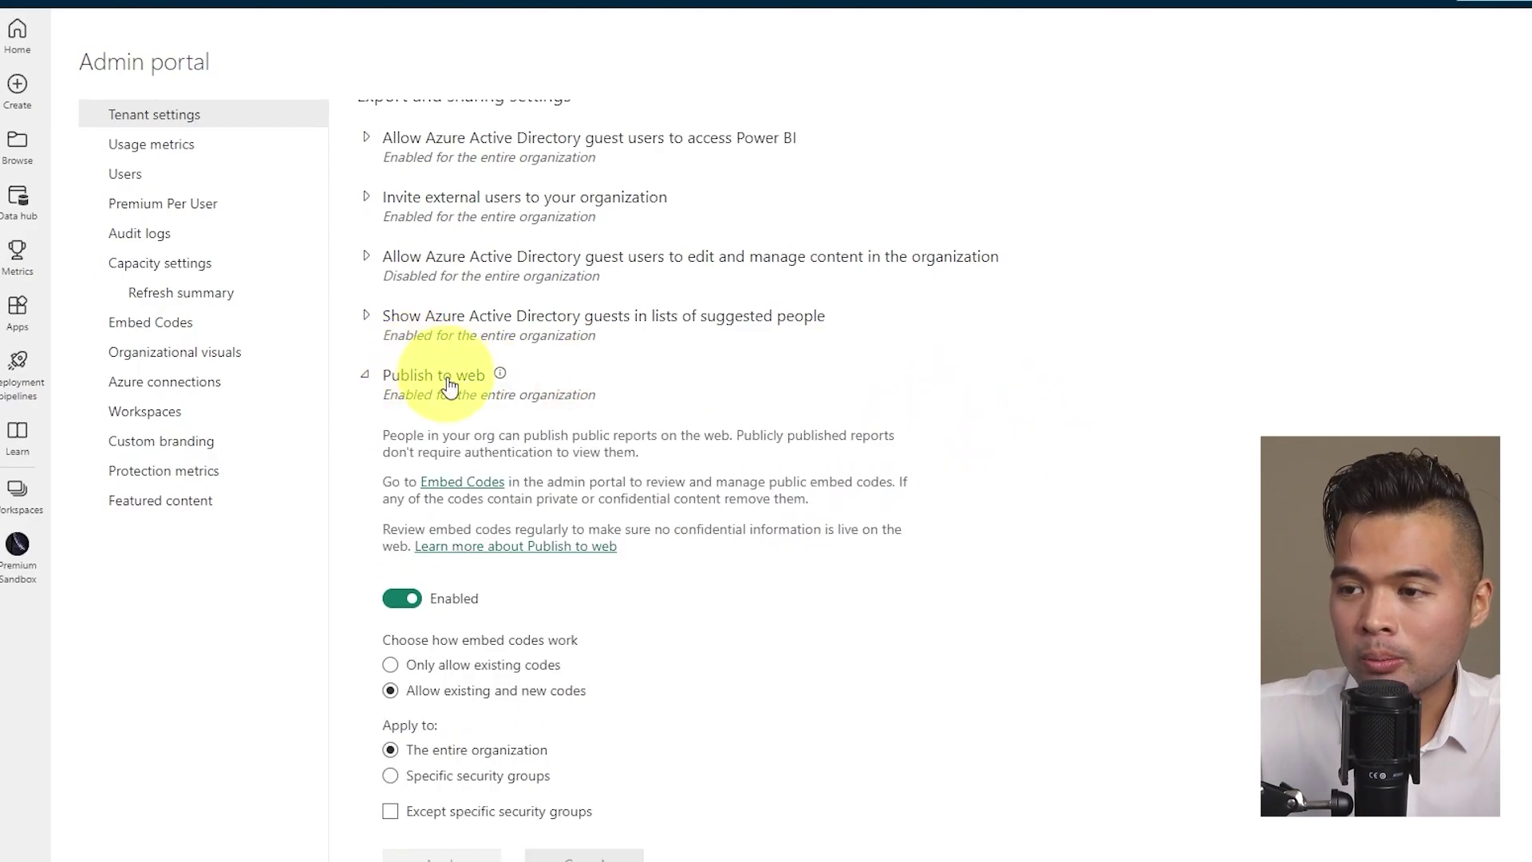